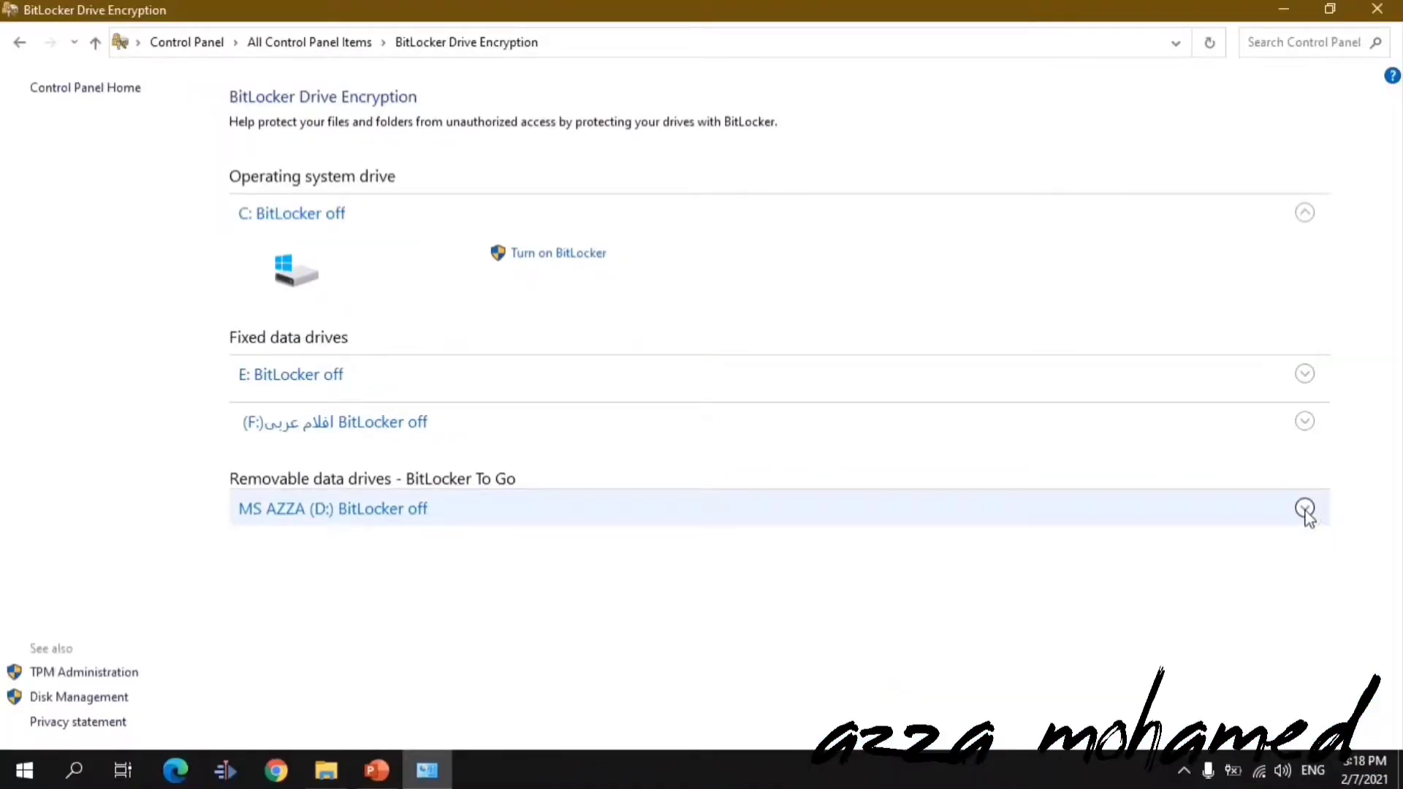
Turn on BitLocker for the removable drive D: and set an unlock password, entering and re-entering the password.
click(1305, 509)
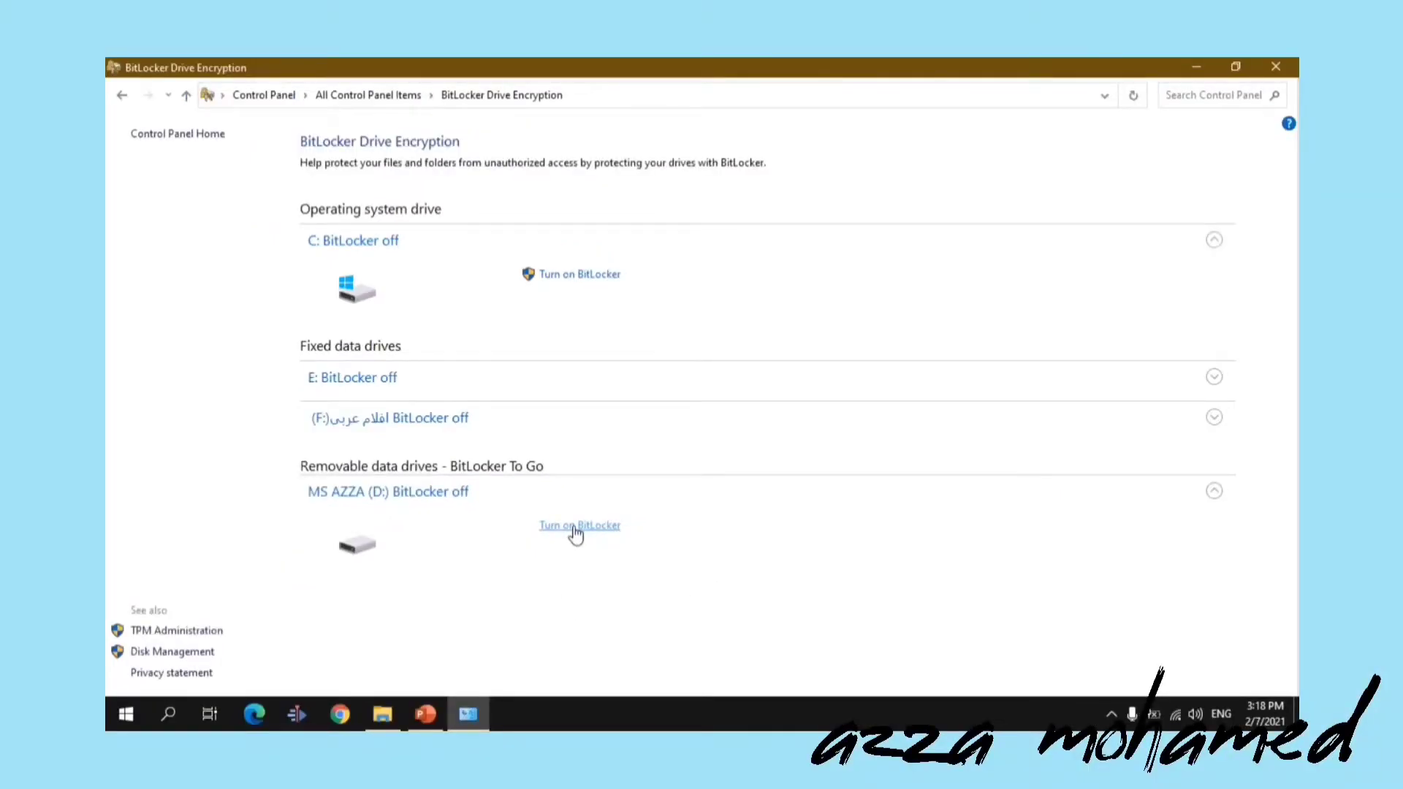
click(576, 528)
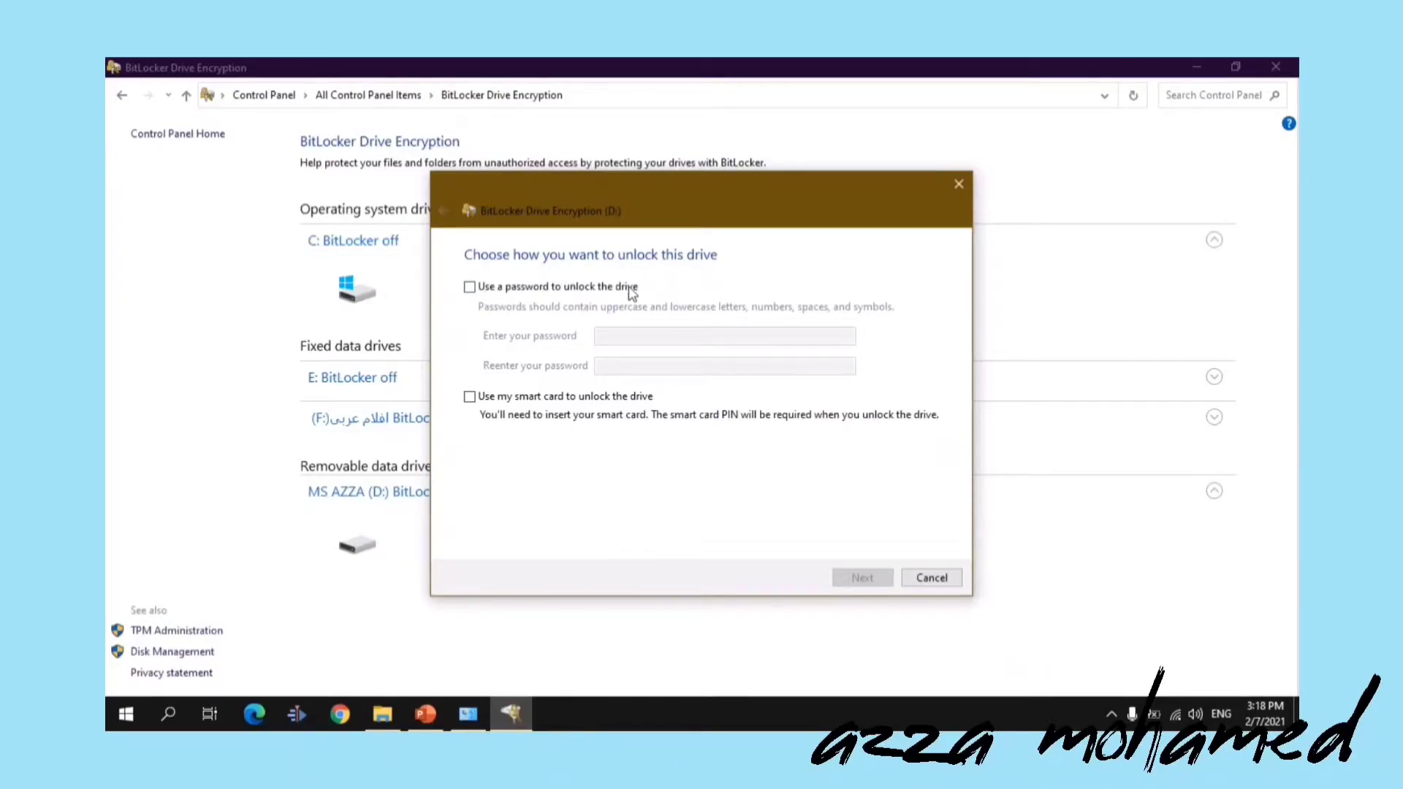
click(472, 290)
click(613, 336)
text(********)
click(604, 366)
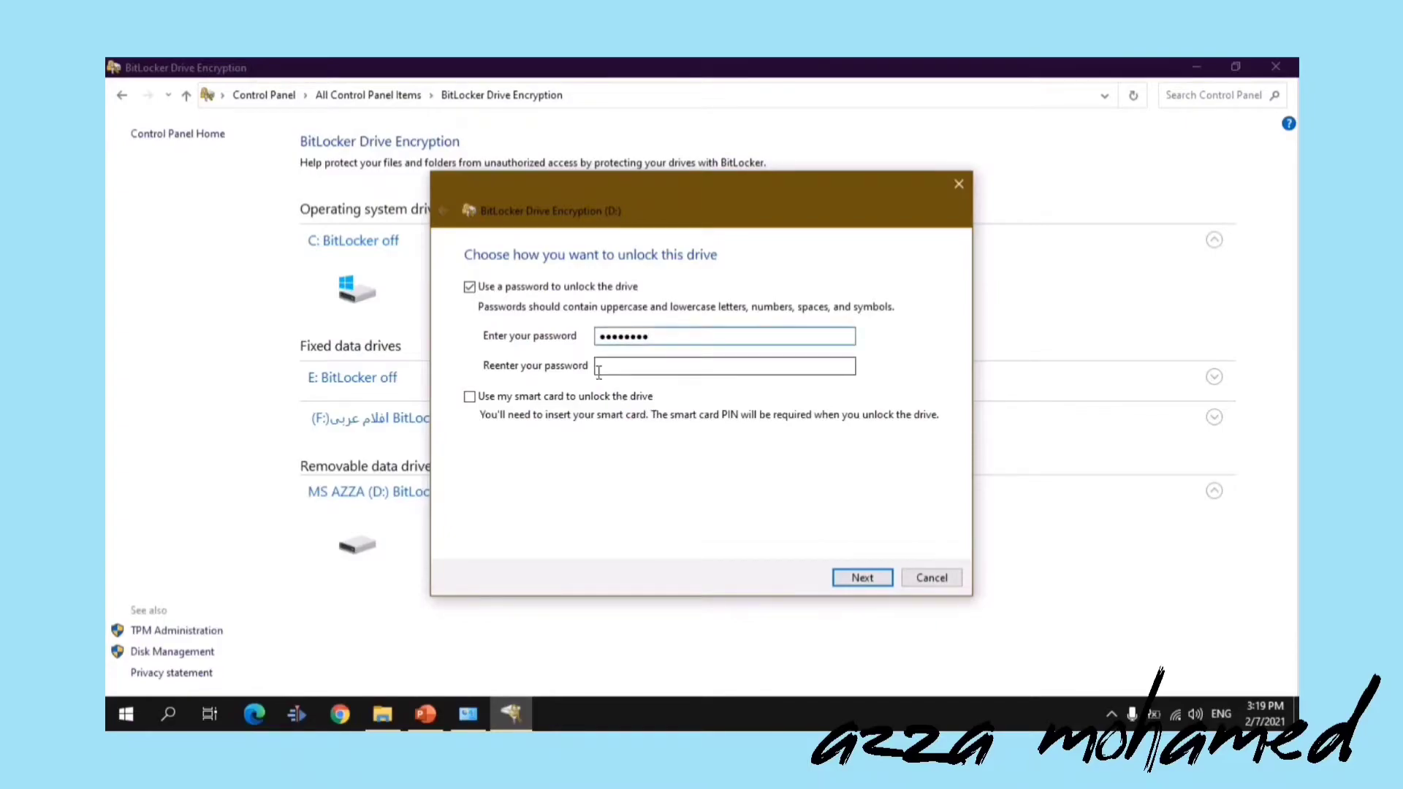
text(********)
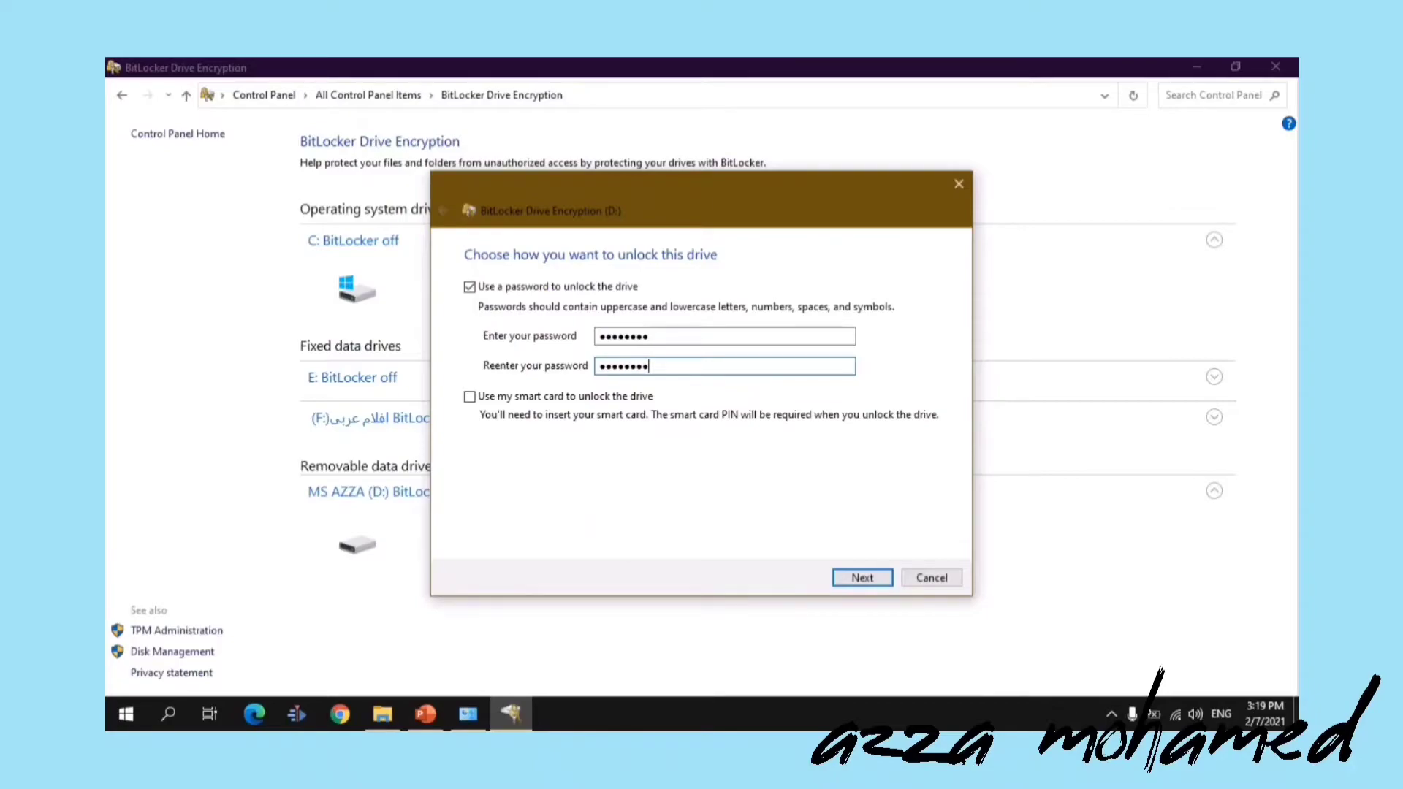
click(862, 573)
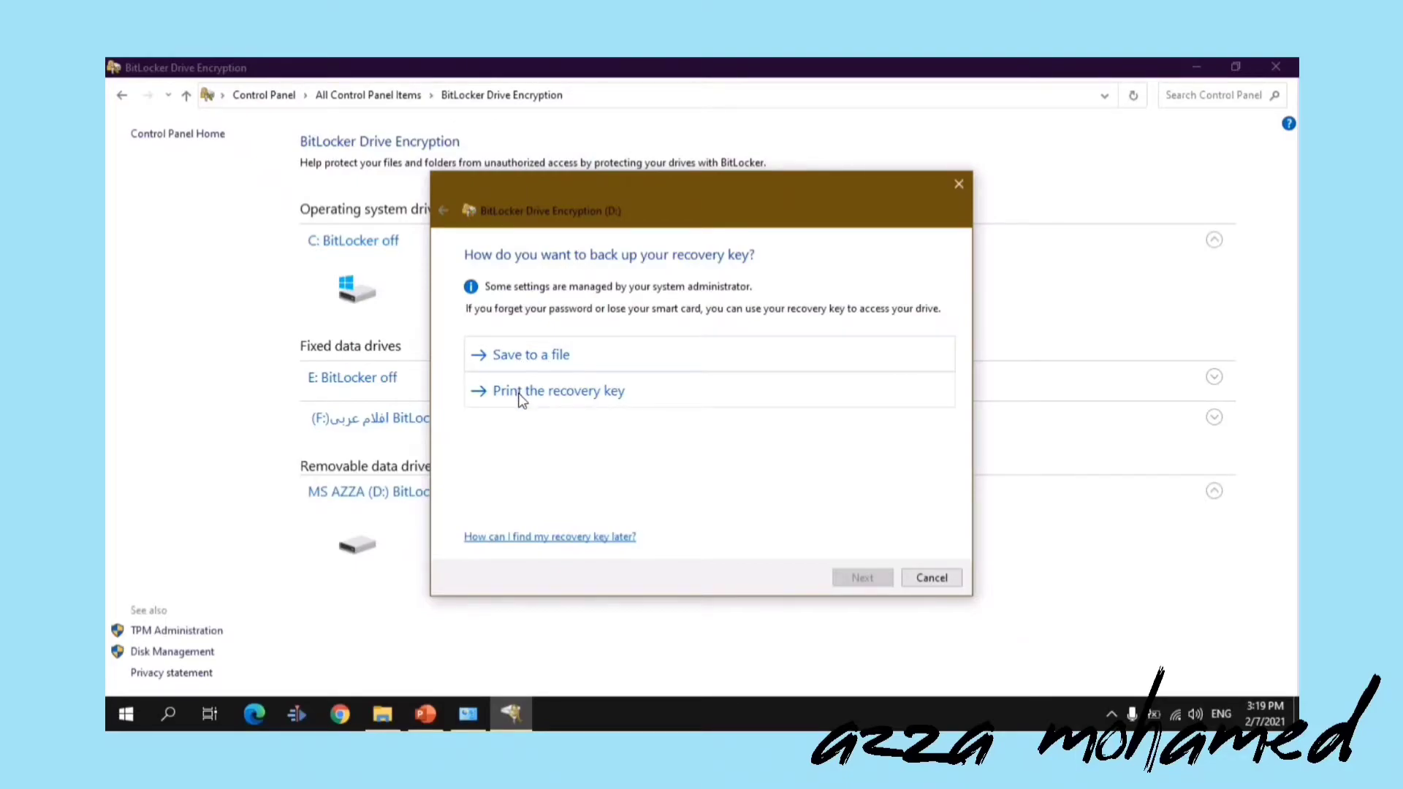
Back up the recovery key to a text file in the short cuts folder on the Desktop and continue the setup.
click(538, 360)
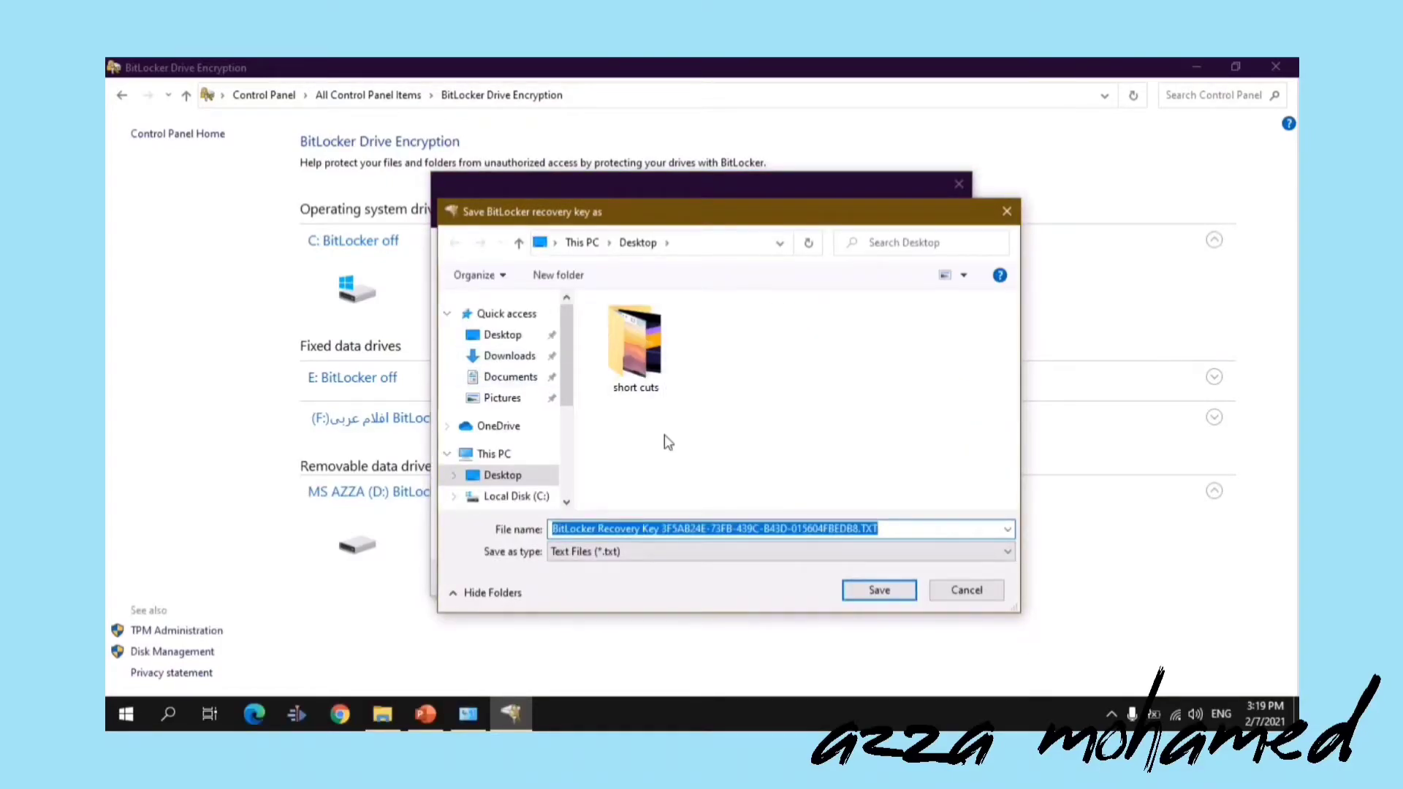
double_click(616, 354)
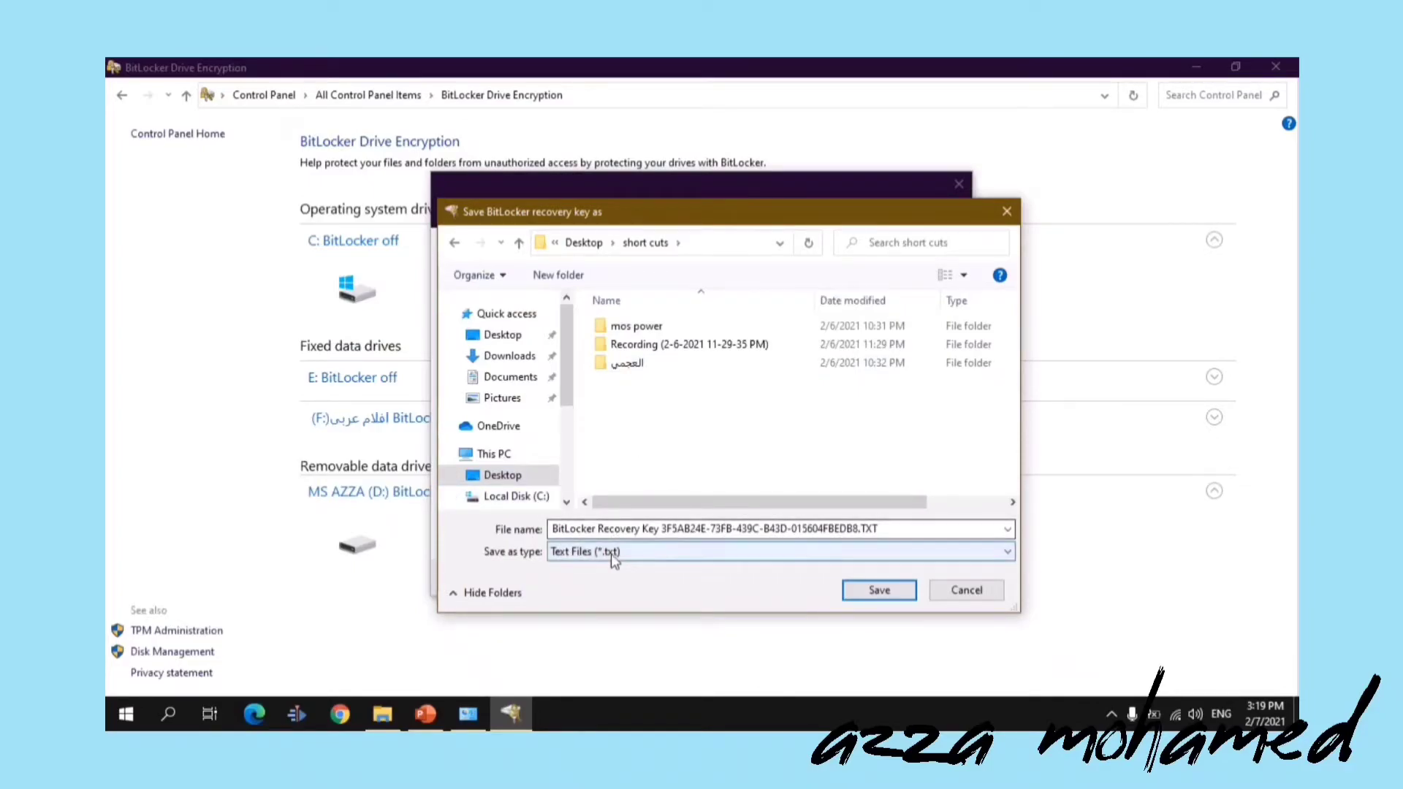
click(879, 589)
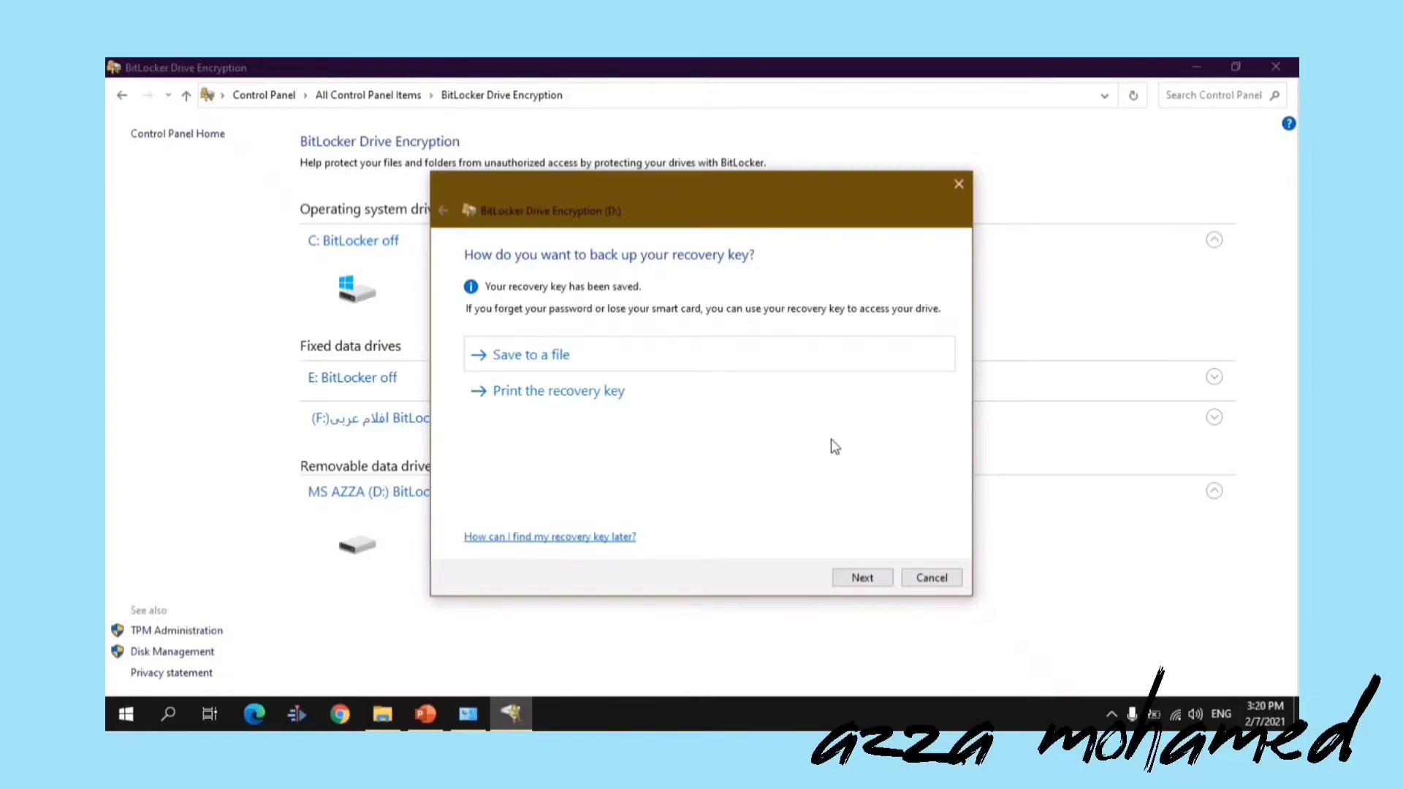
click(863, 579)
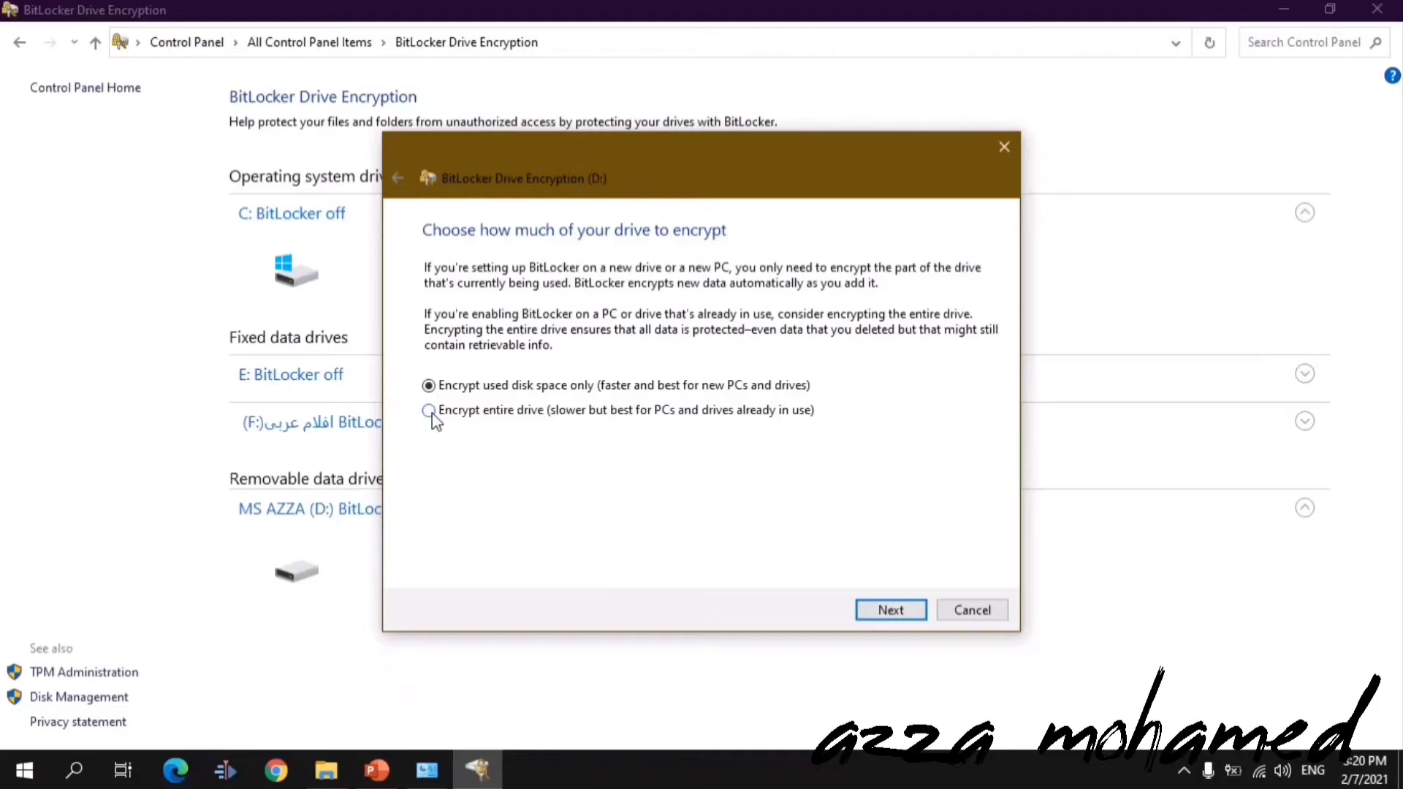
Choose to encrypt the entire drive in Compatible mode and start encrypting drive D:.
click(432, 414)
click(923, 611)
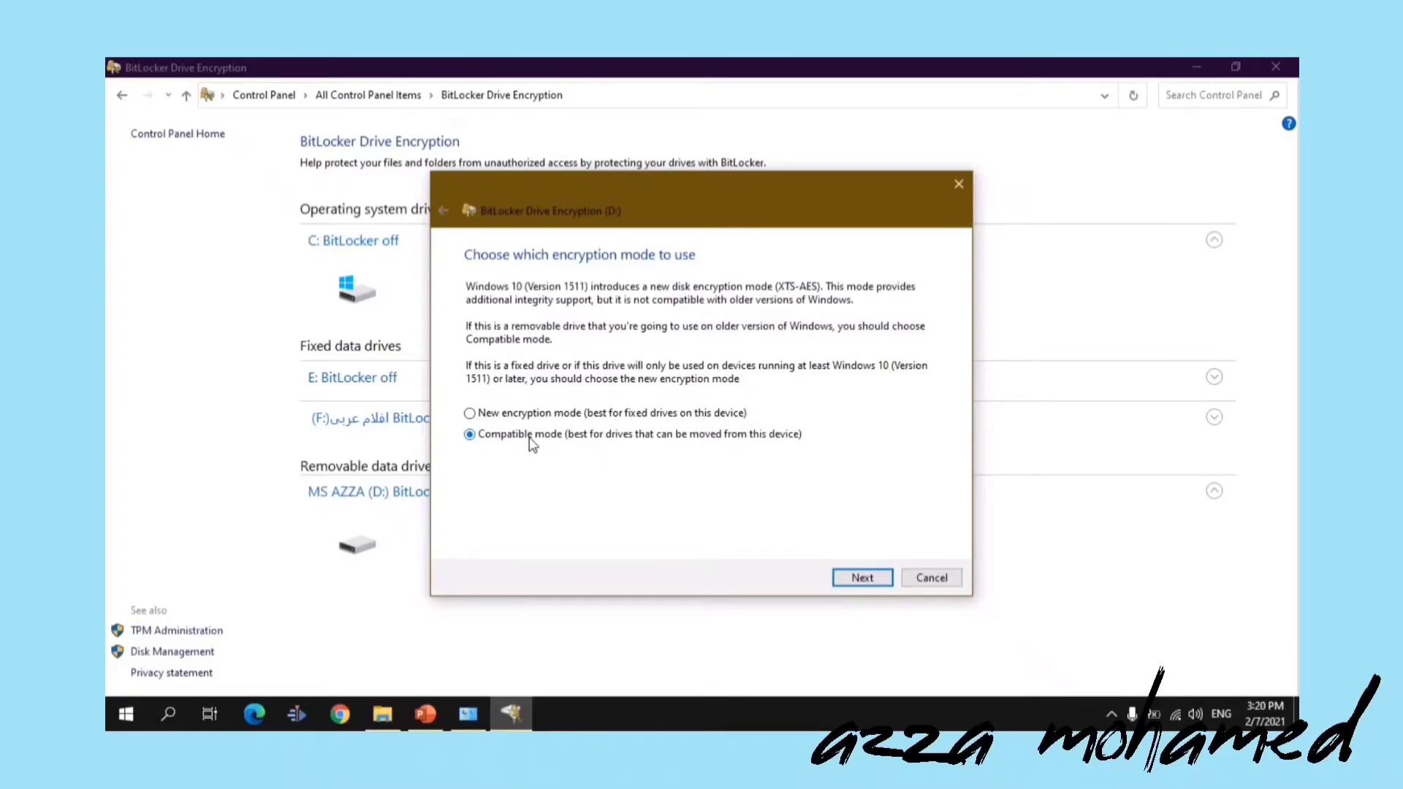
click(856, 582)
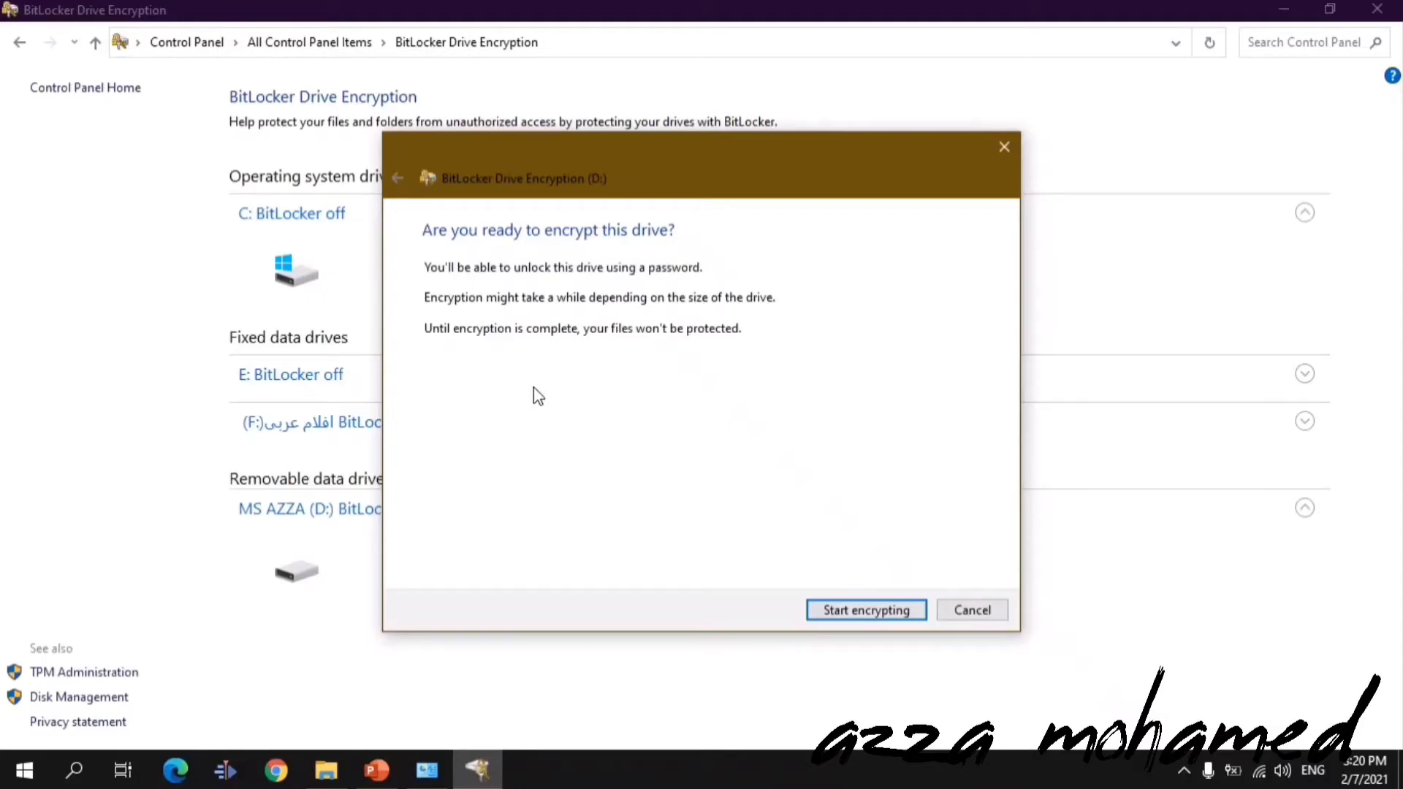
click(870, 613)
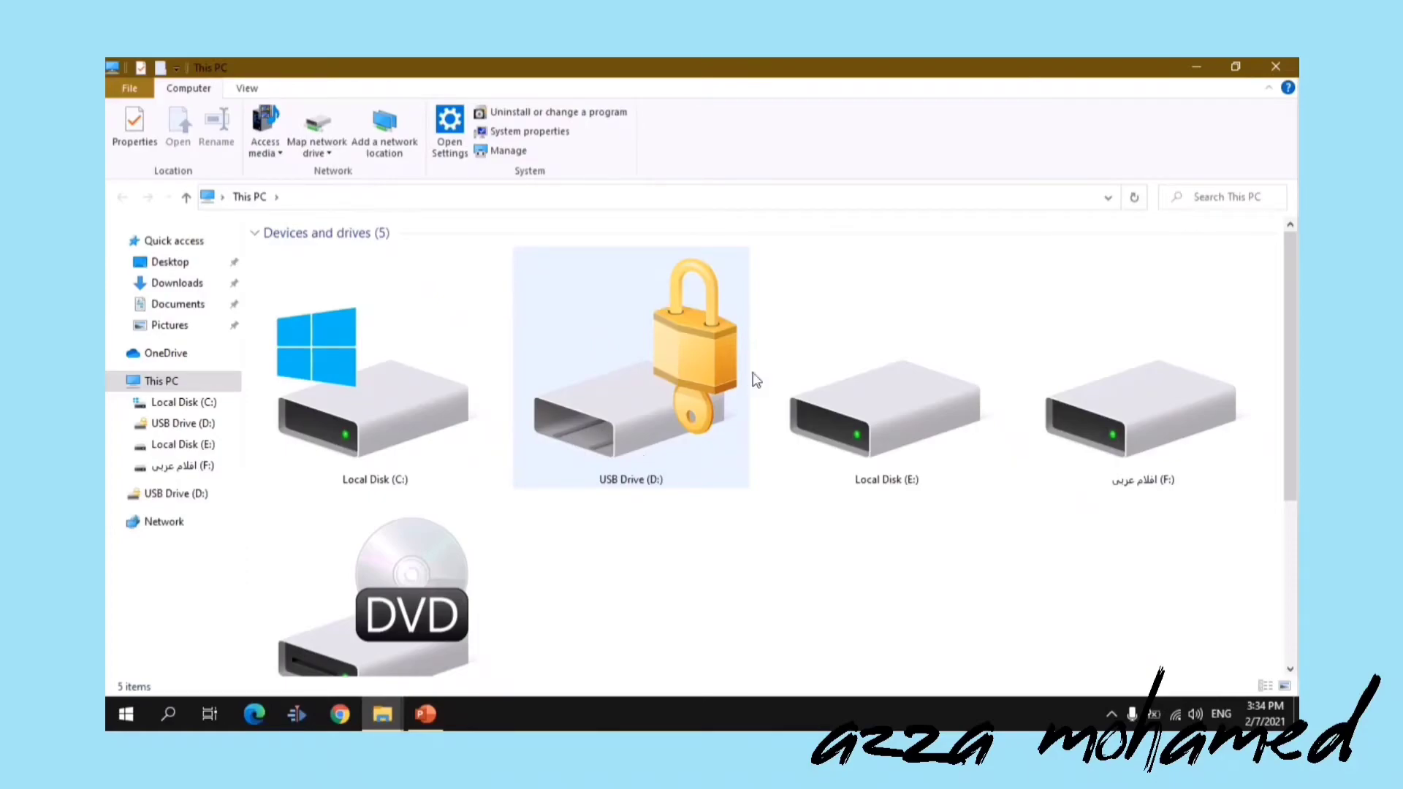
Unlock the encrypted USB Drive (D:) with the BitLocker password, view its contents and return to This PC.
double_click(687, 402)
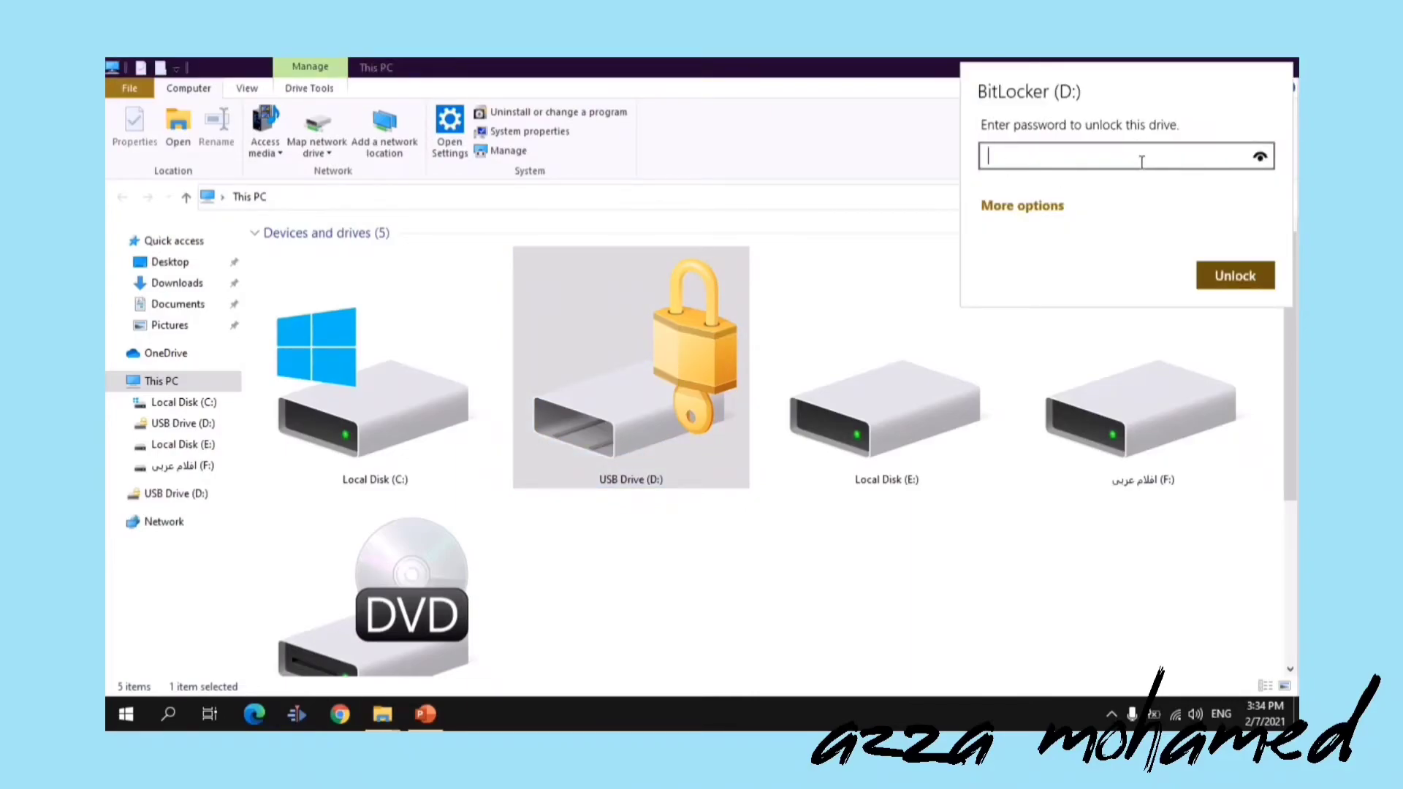
text(•••••••••)
click(1235, 278)
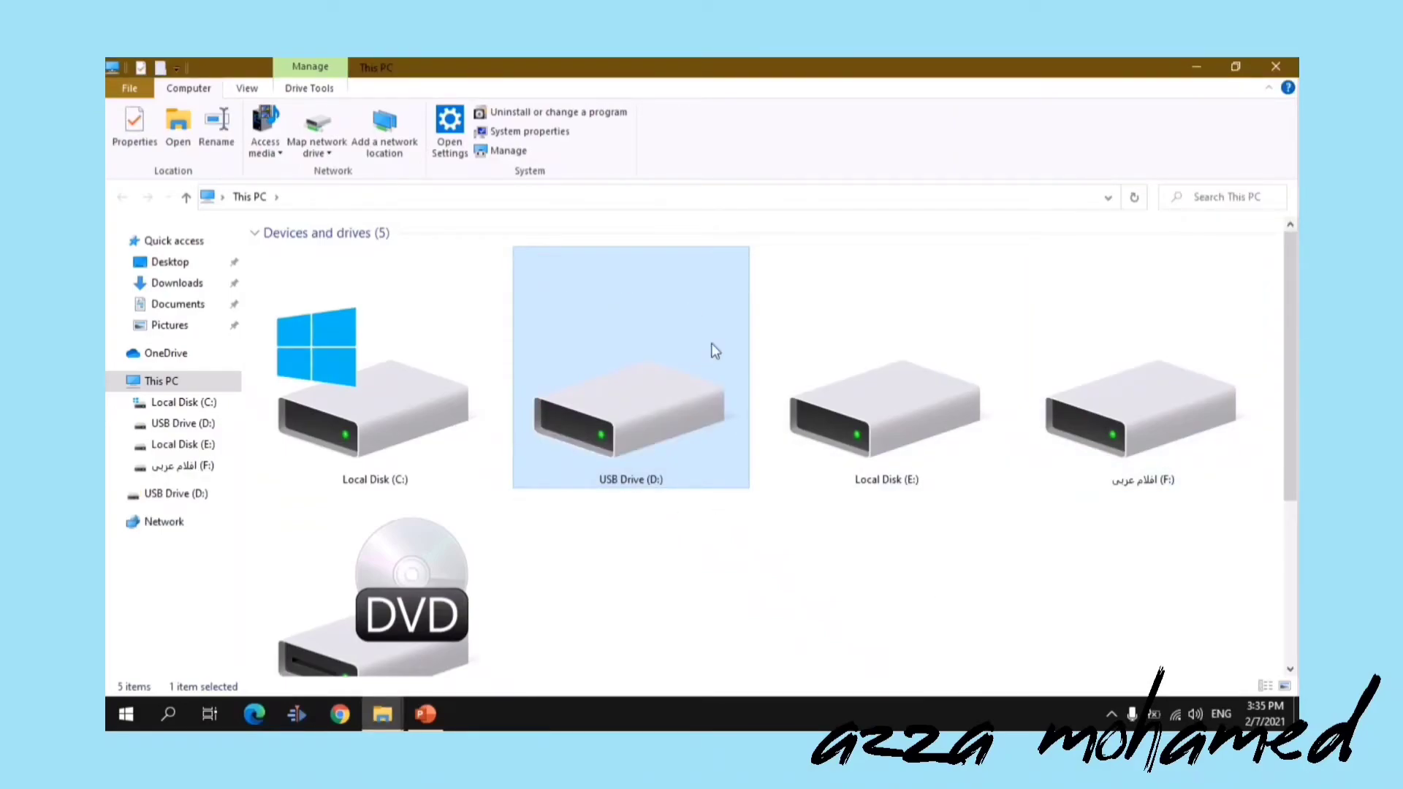
double_click(653, 419)
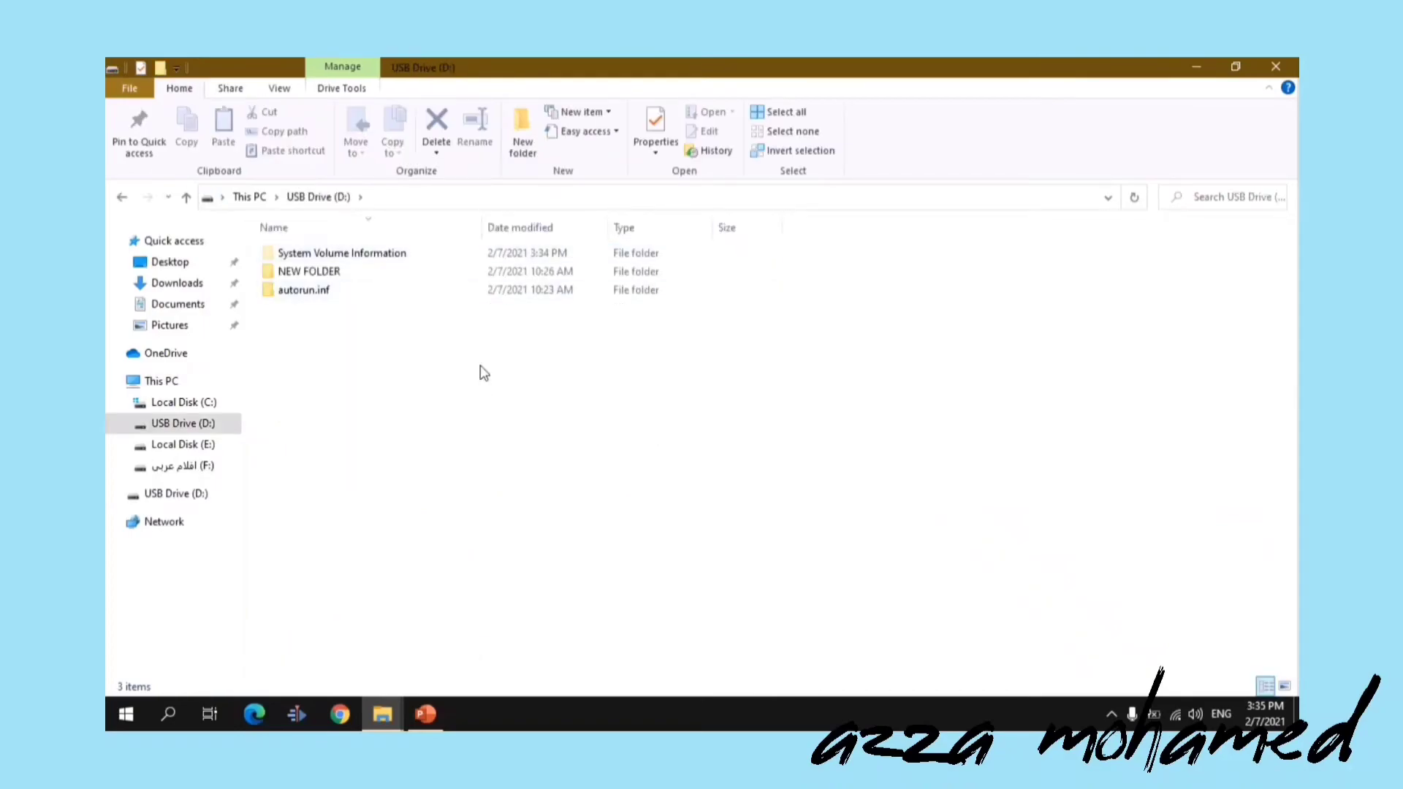
click(251, 197)
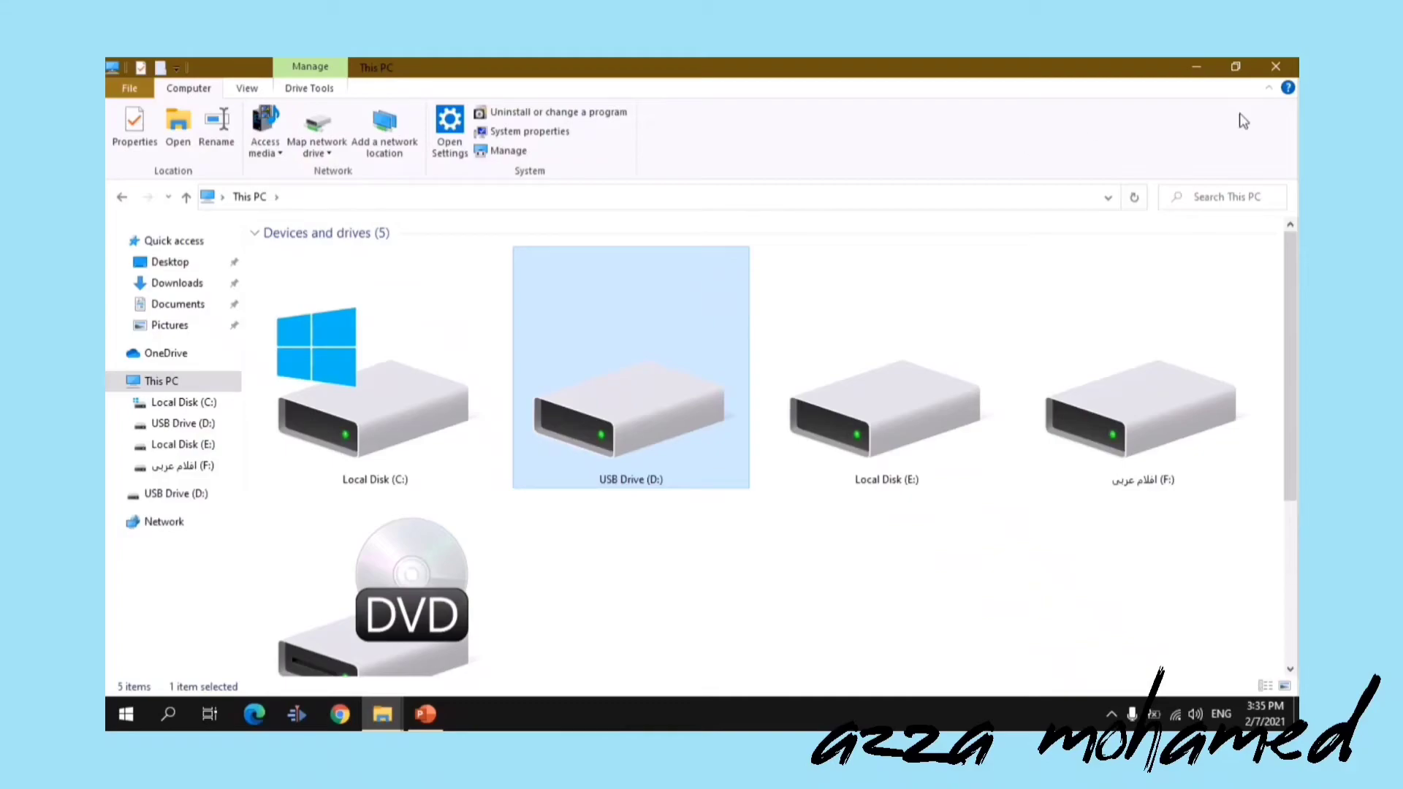
Try to unlock USB Drive (D:) with a BitLocker password and show more unlock options.
double_click(656, 400)
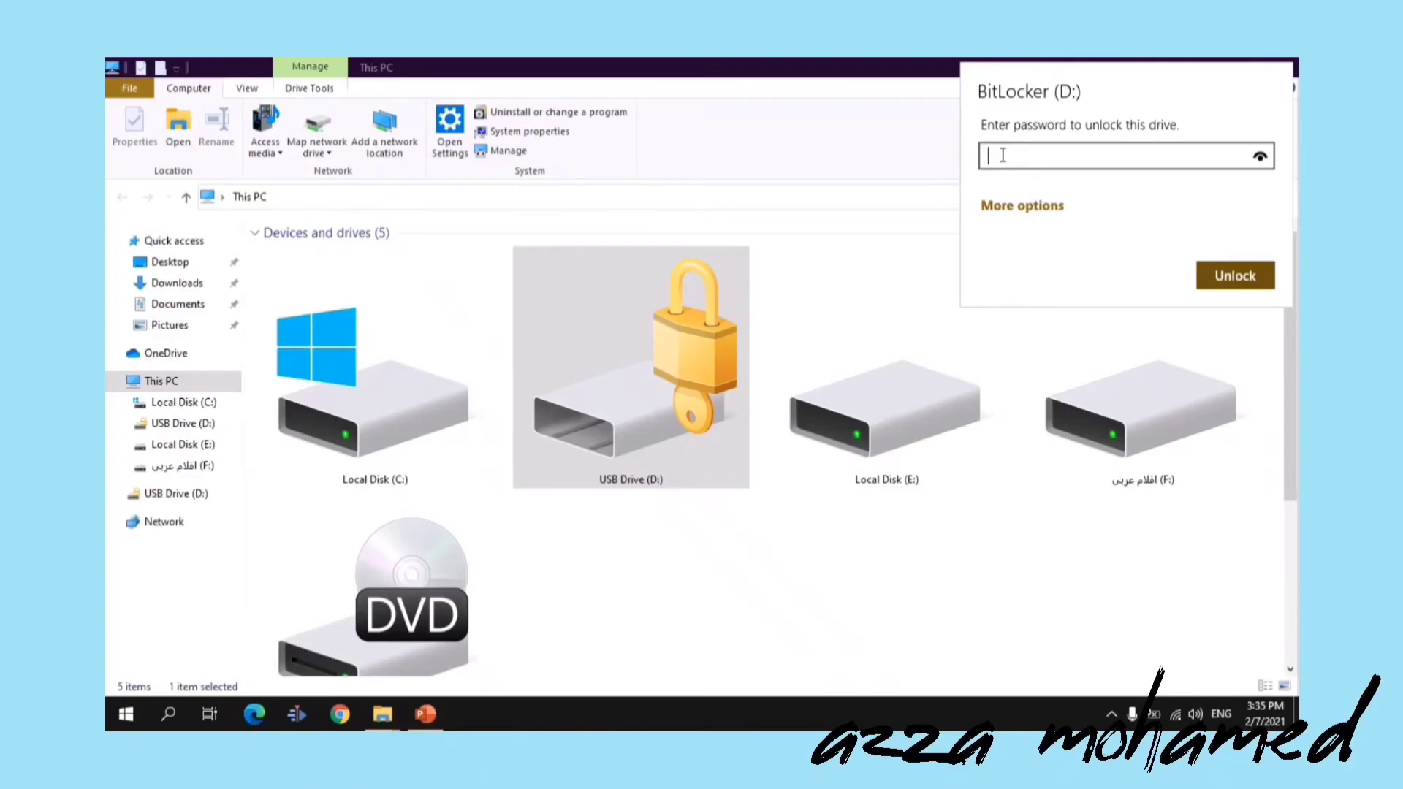
text(••••••••)
click(1226, 271)
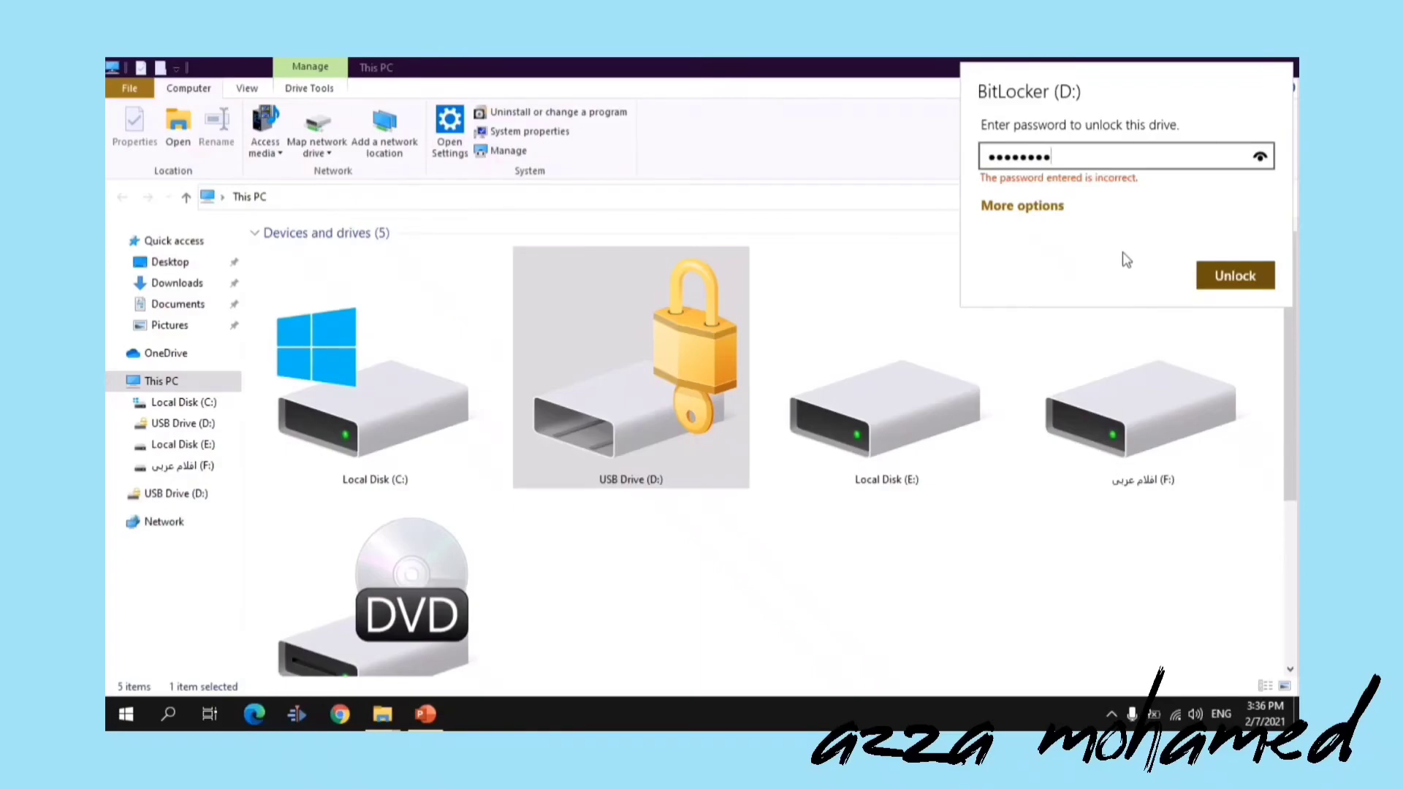
click(1008, 207)
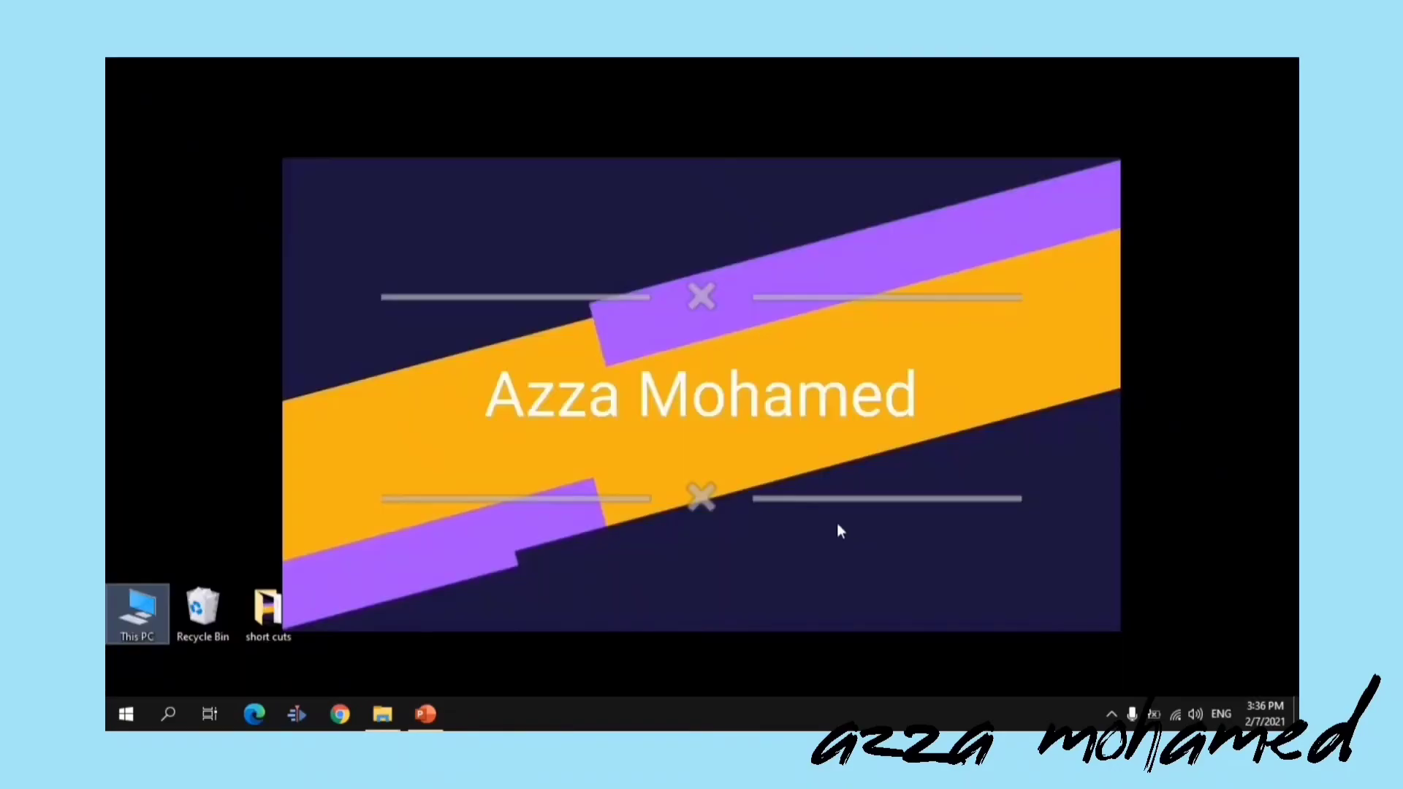
Open the BitLocker recovery key file in the short cuts folder, copy the recovery key and minimize both windows.
double_click(268, 610)
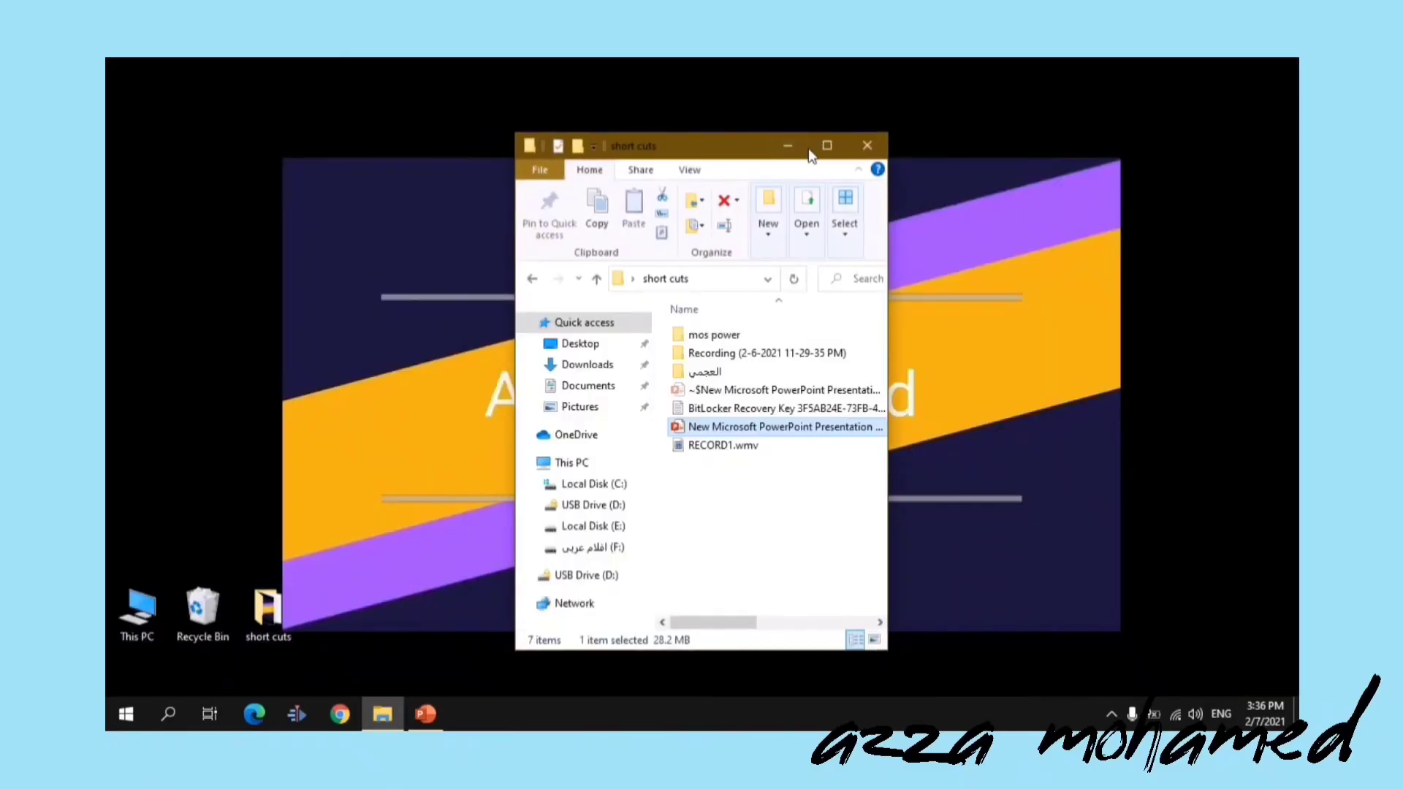
click(813, 150)
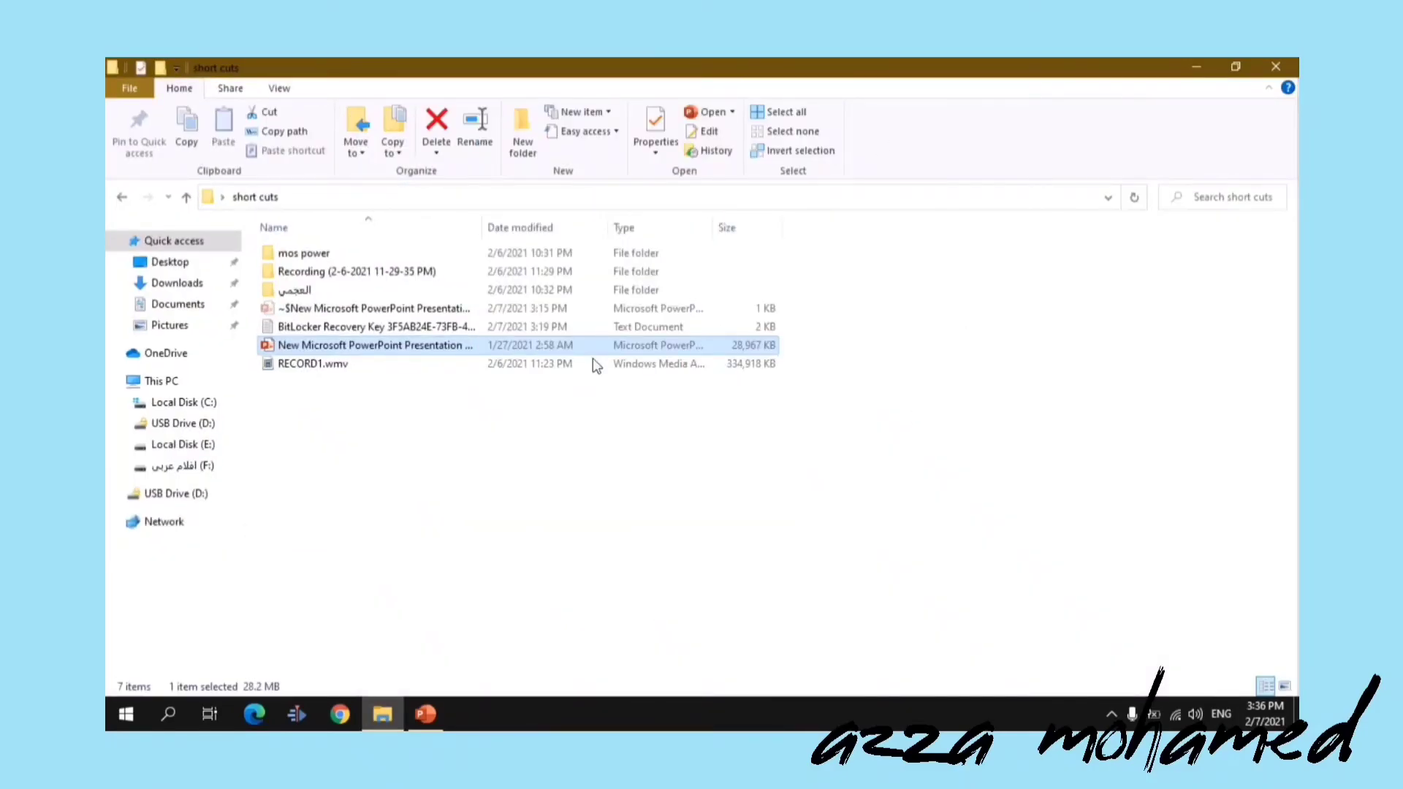
double_click(427, 326)
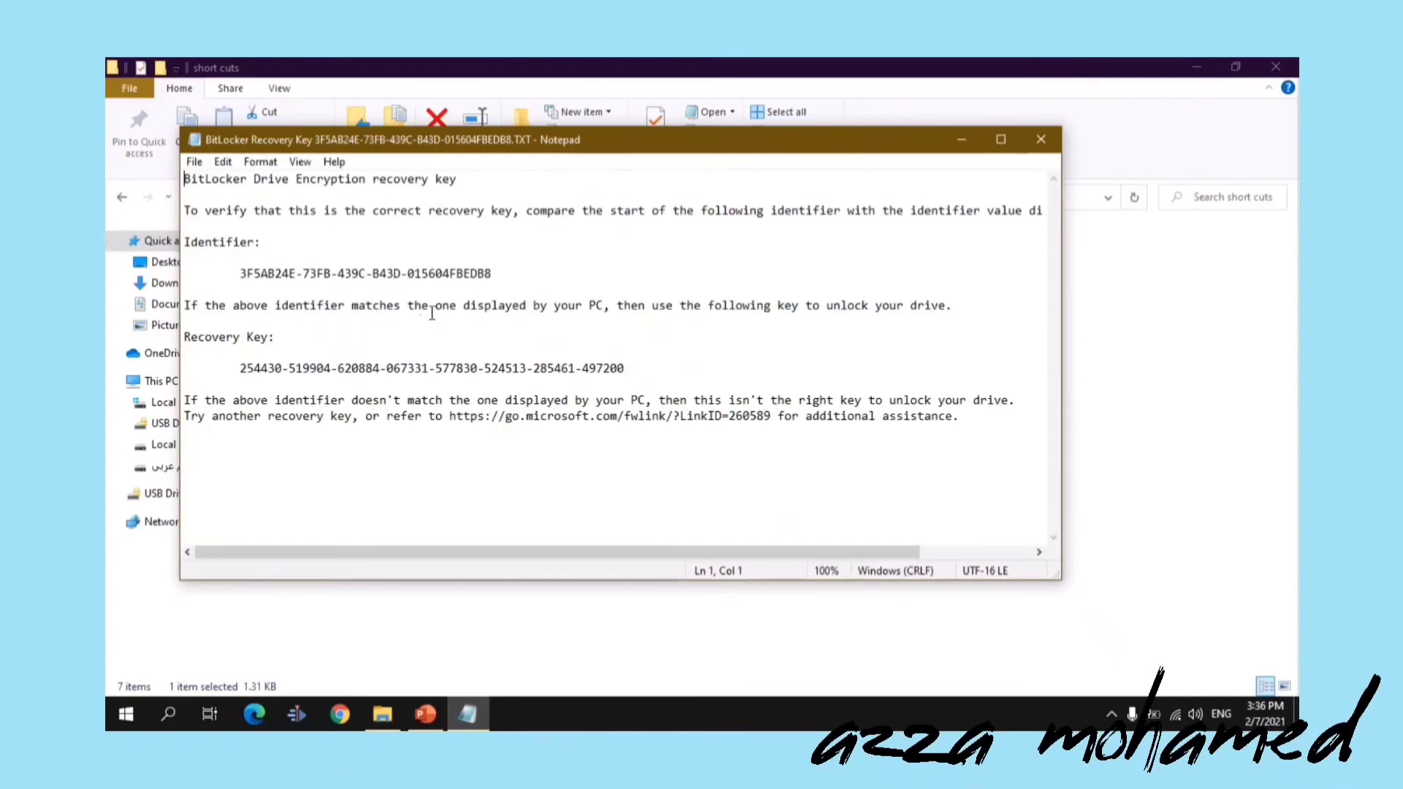
drag(239, 369, 627, 368)
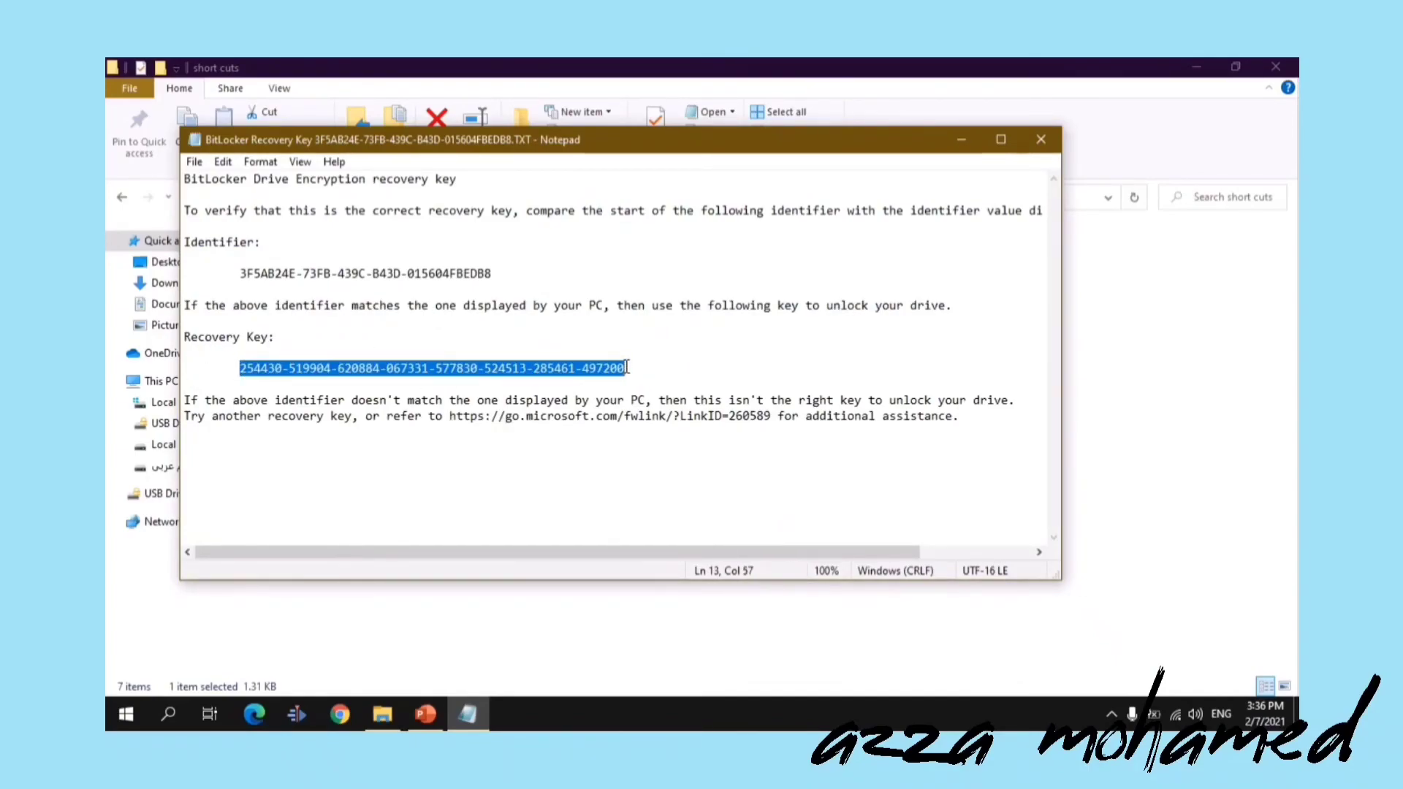
right_click(604, 363)
click(627, 416)
click(961, 140)
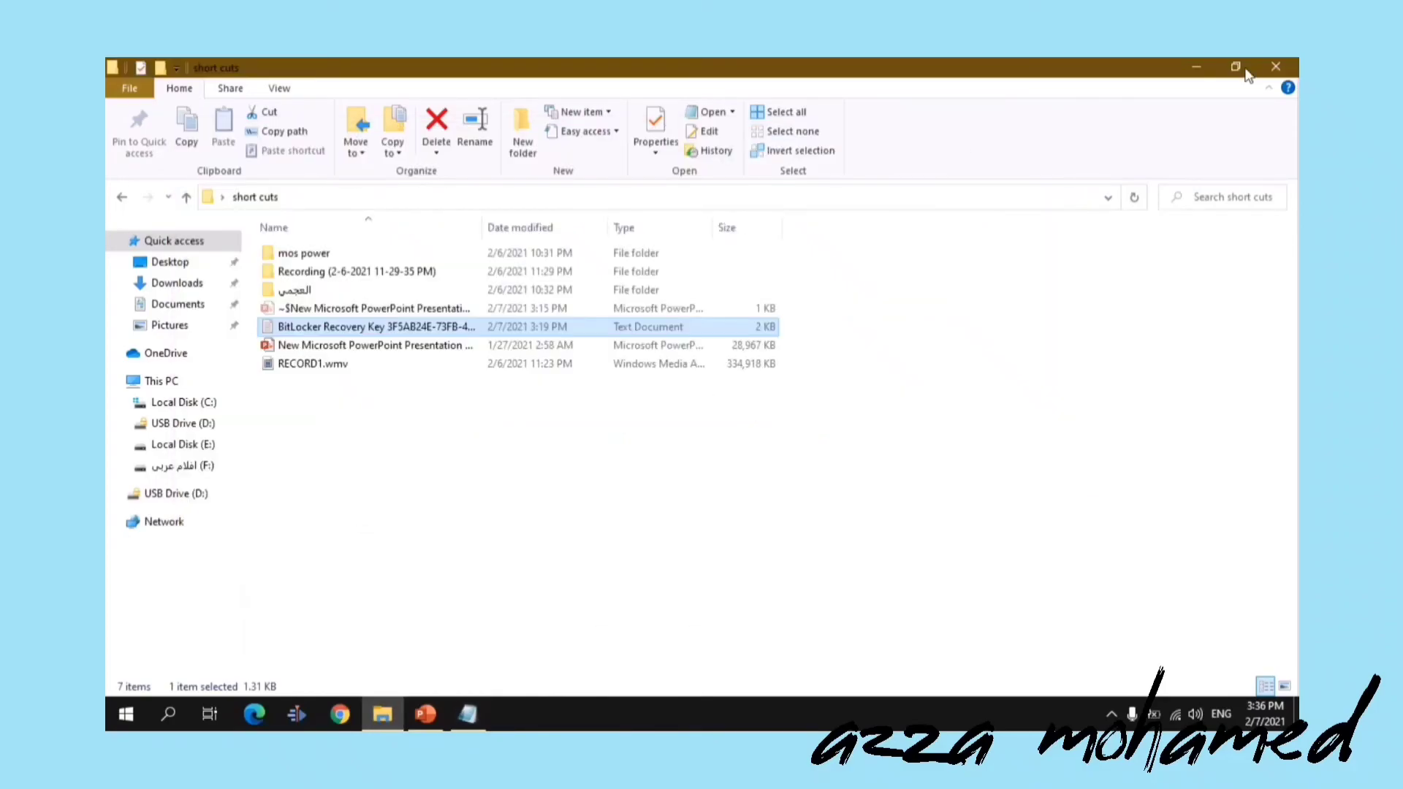
click(1197, 67)
Unlock USB Drive (D:) from This PC by pasting the BitLocker recovery key, and open the drive.
double_click(136, 610)
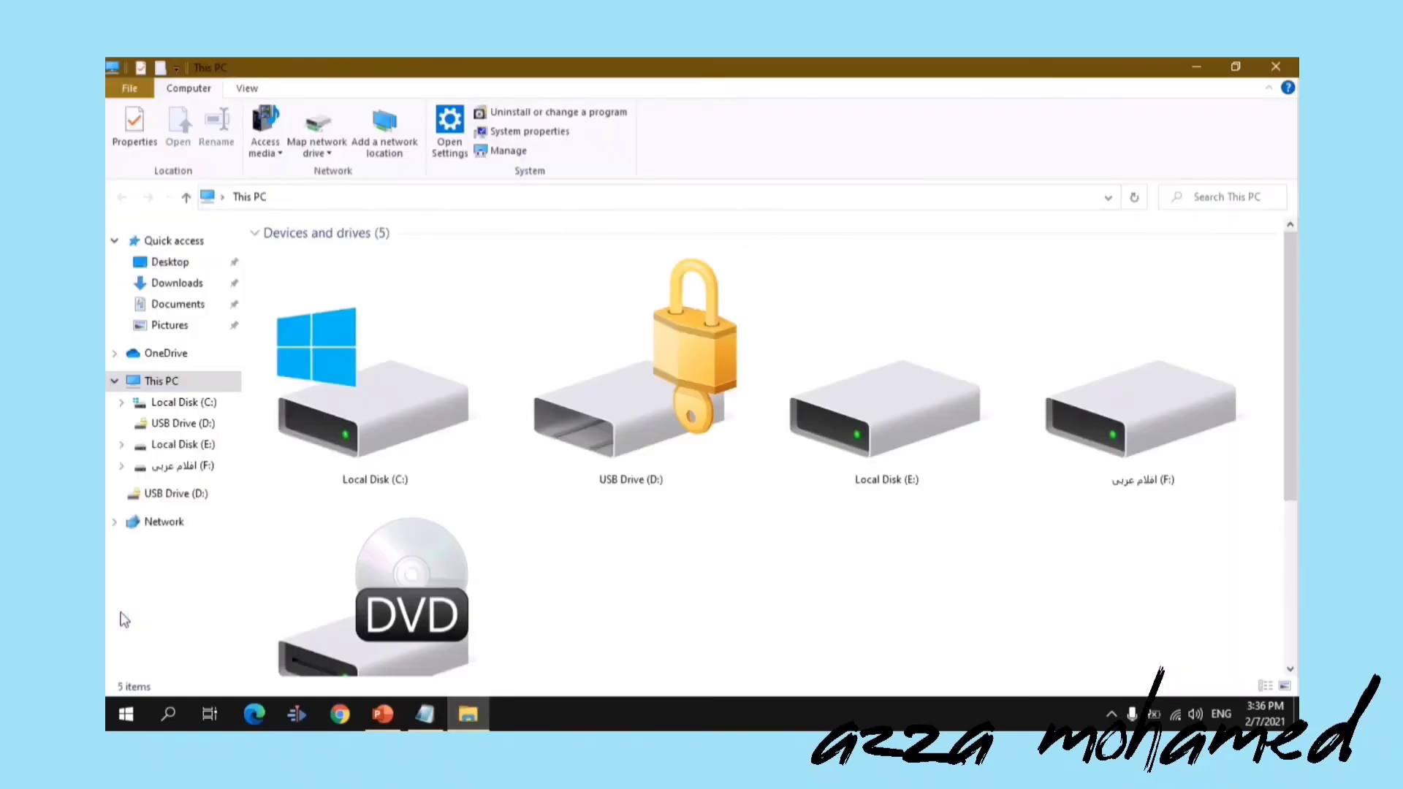
double_click(652, 392)
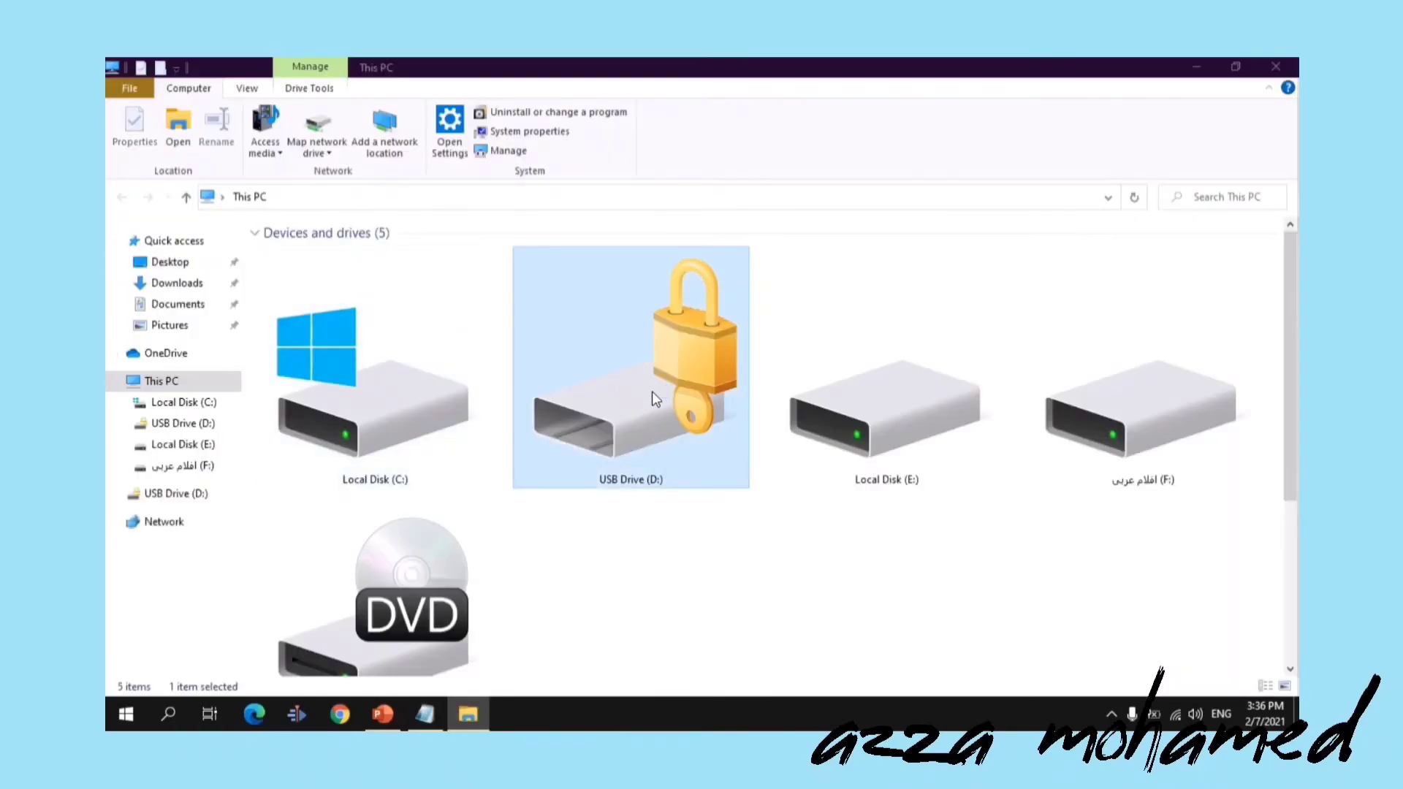
click(1026, 210)
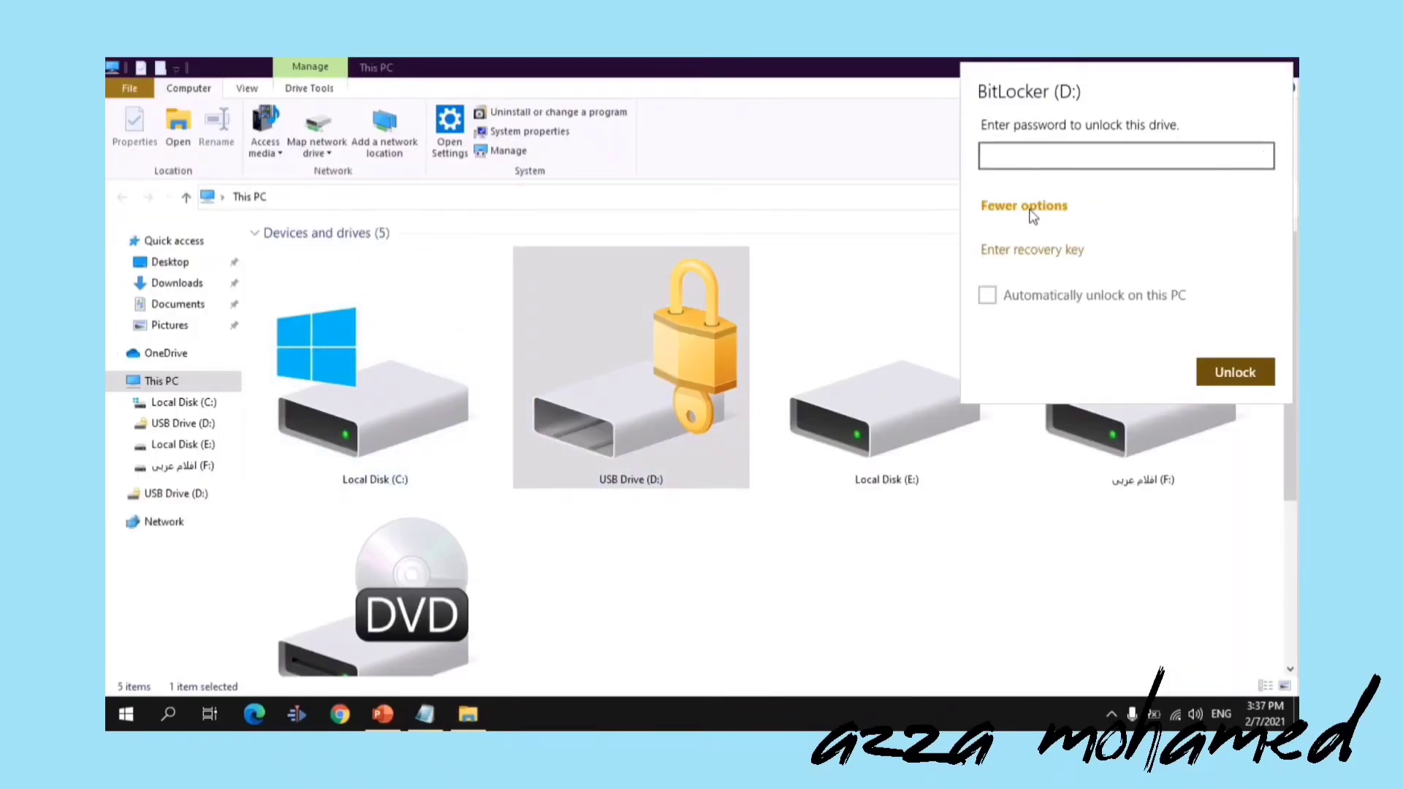
click(1028, 247)
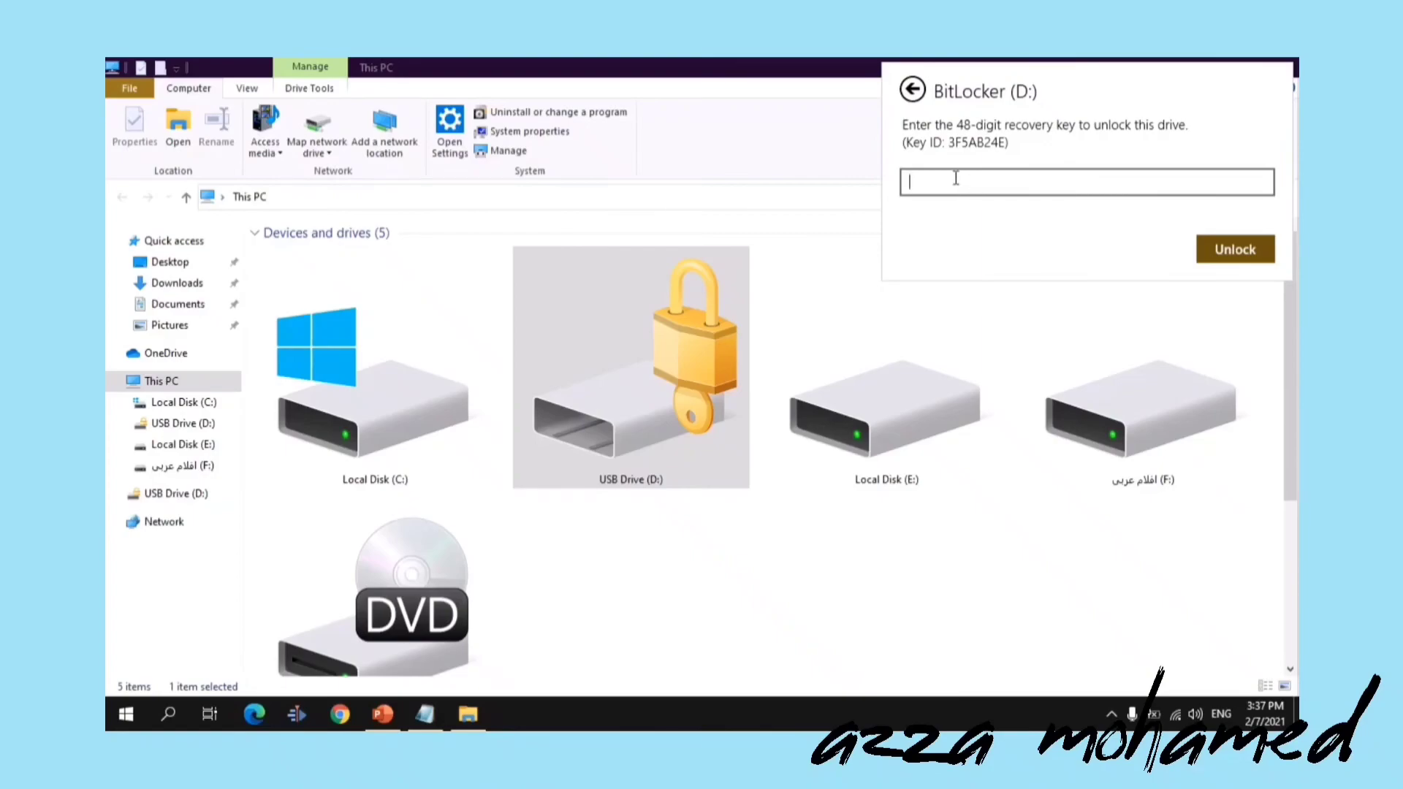
key(ctrl+v)
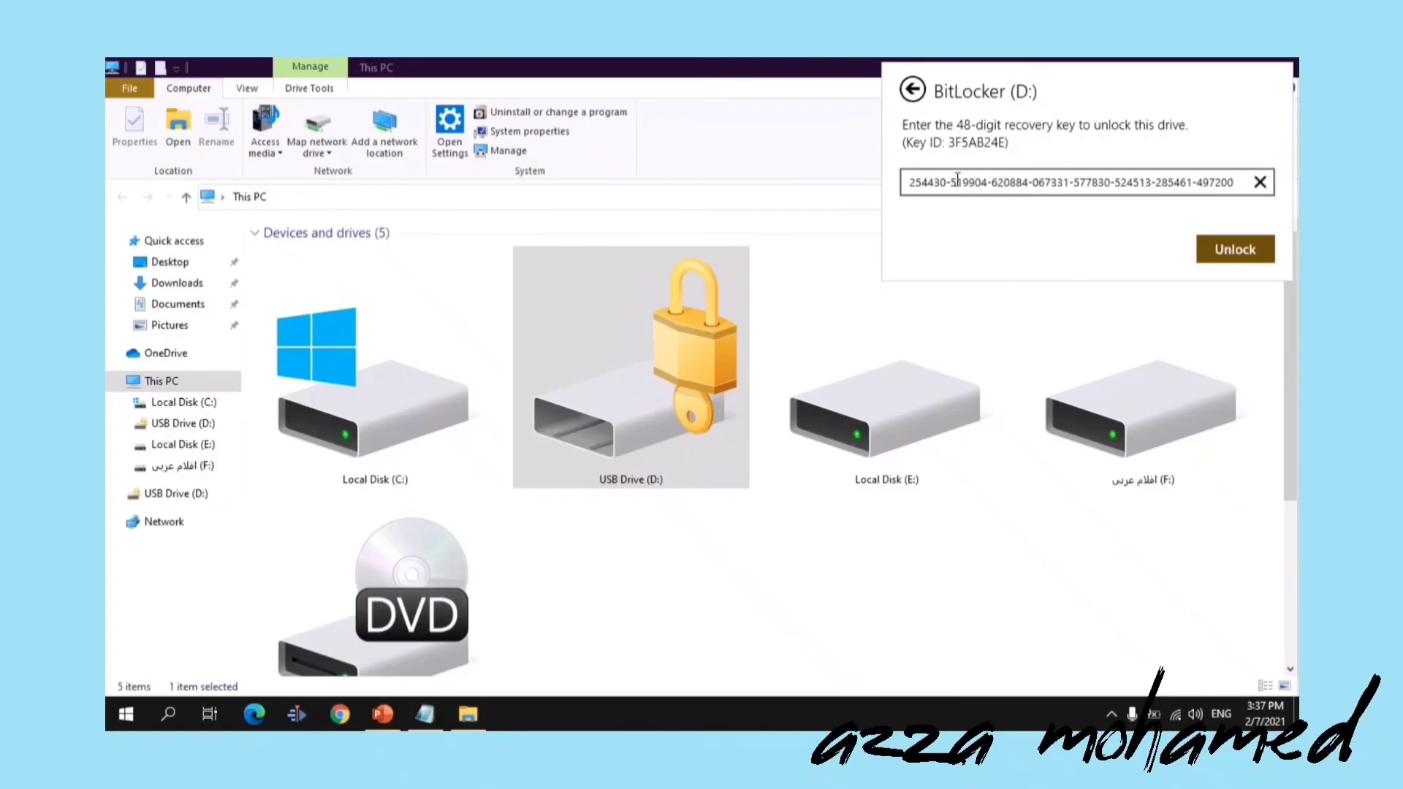
click(1234, 249)
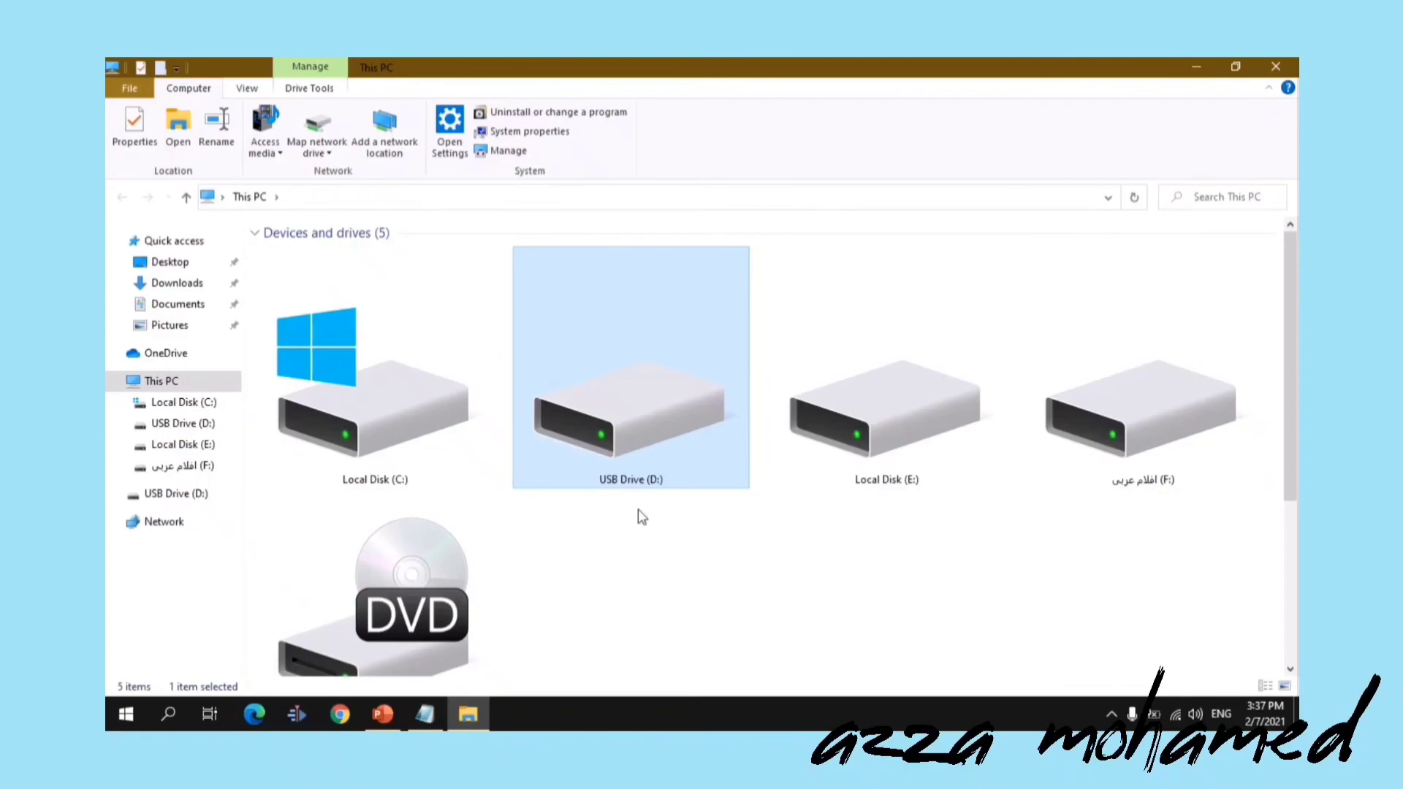
double_click(637, 427)
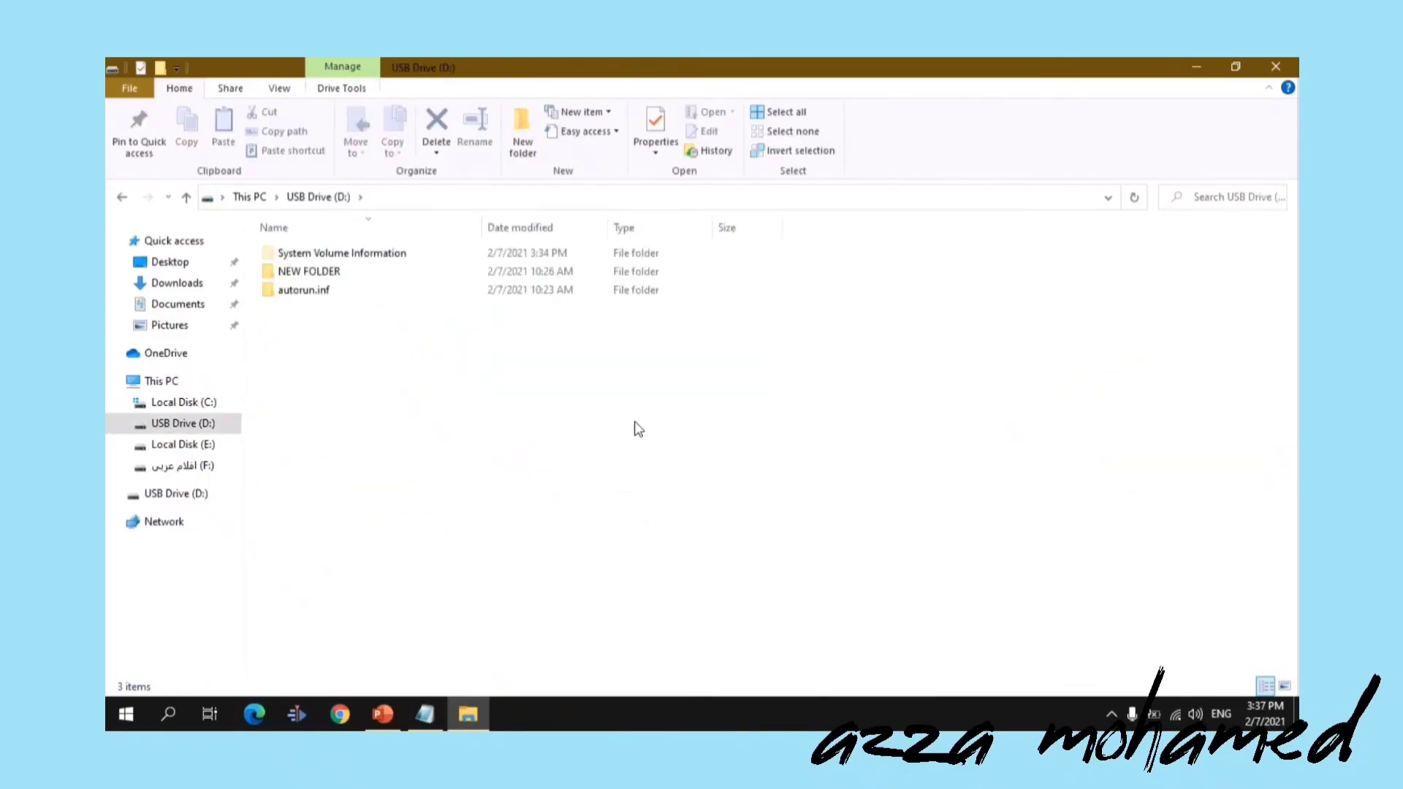